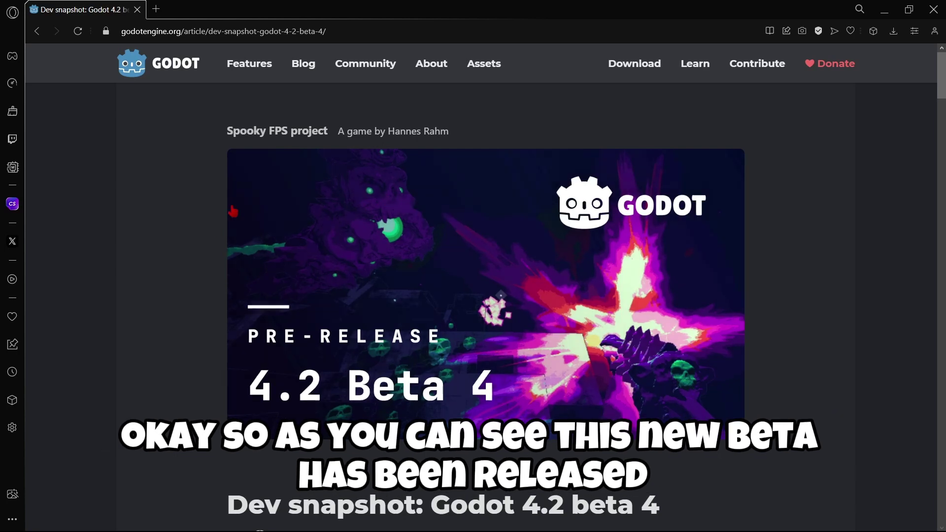
- Highlight a phrase in the beta 4 article's first paragraph, then clear the highlights
scroll(310, 236, "down", 5)
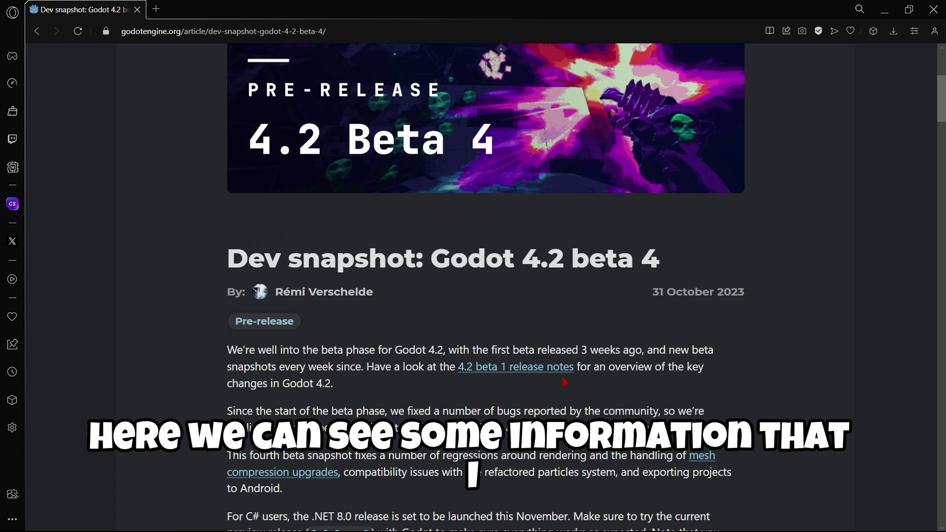
left_click_drag(449, 351, 306, 367)
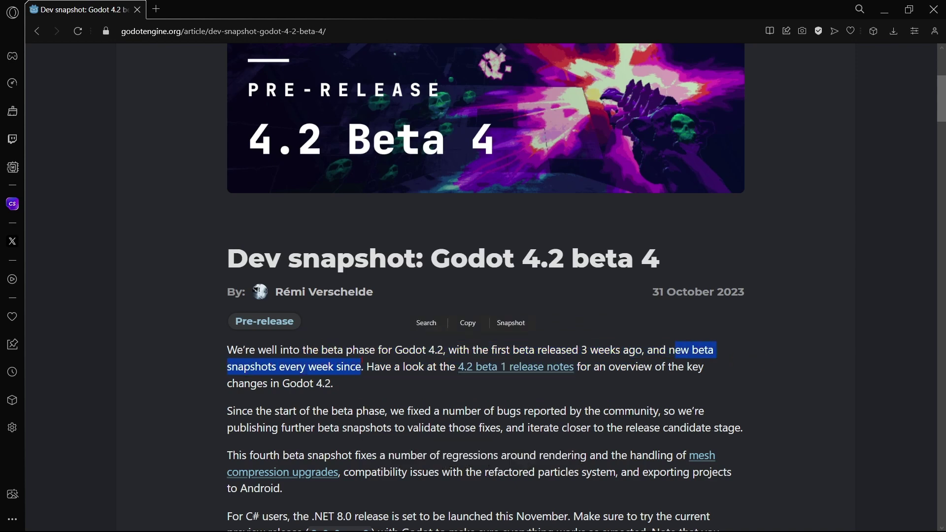
left_click(390, 384)
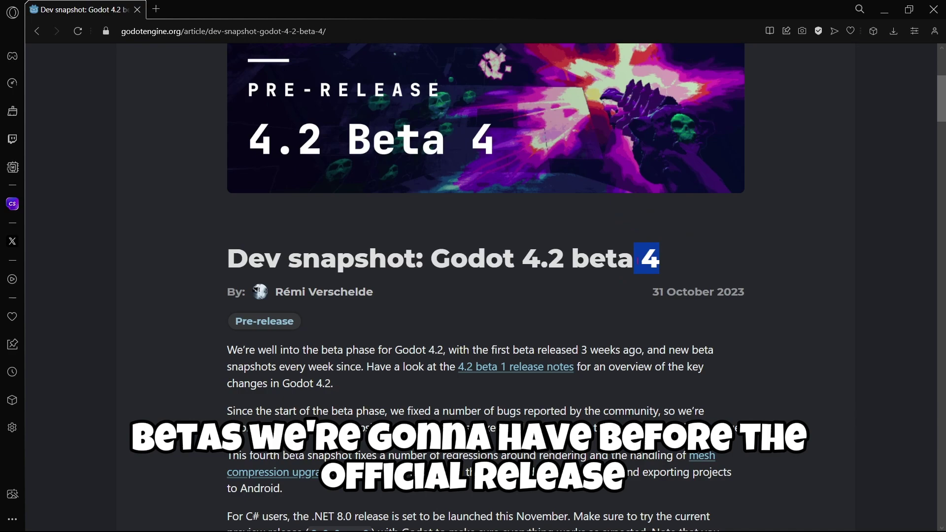
left_click(638, 259)
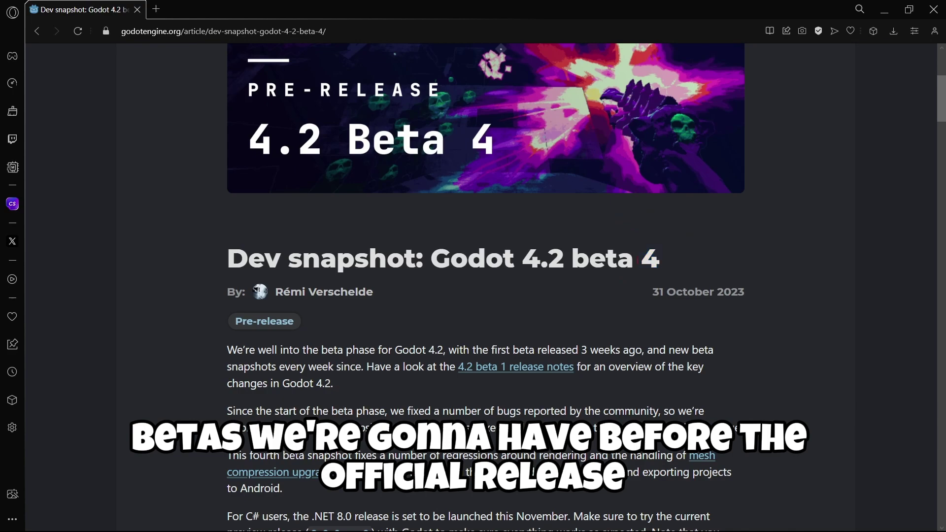
- Return to the Godot blog listing and browse to the top of page 2
key("alt+Left")
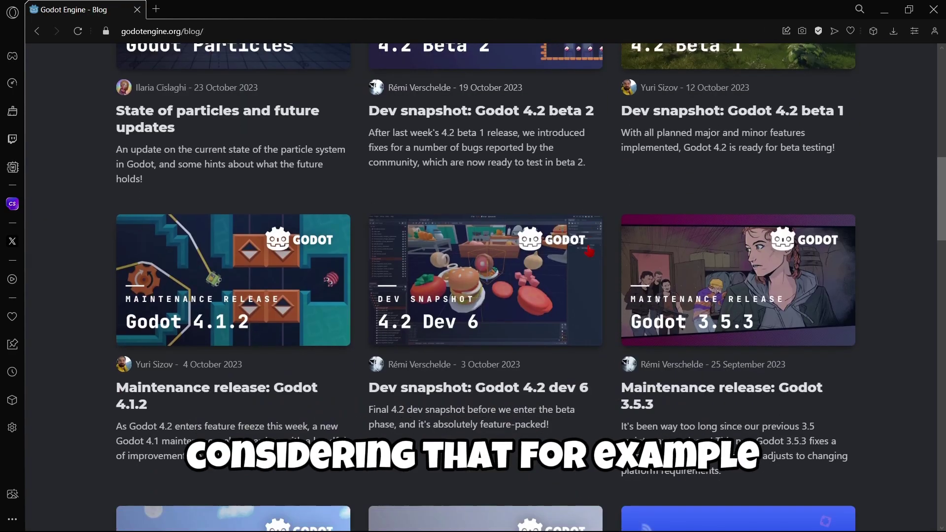
scroll(587, 251, "up", 5)
scroll(586, 252, "down", 5)
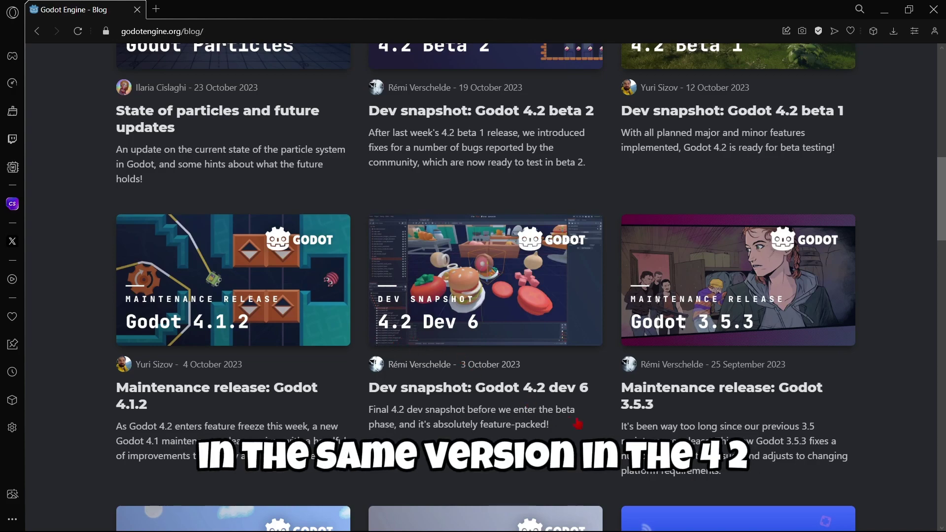
scroll(537, 325, "down", 4)
scroll(535, 320, "down", 8)
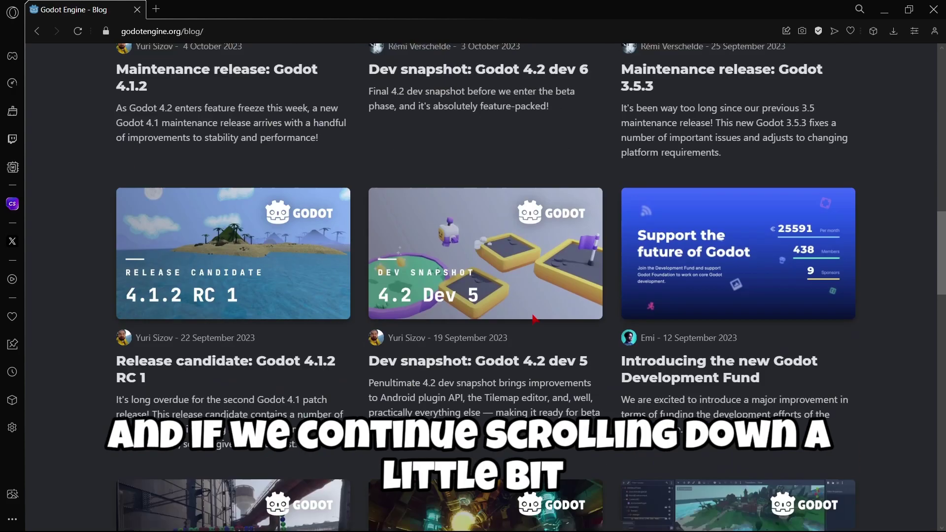
scroll(525, 316, "down", 3)
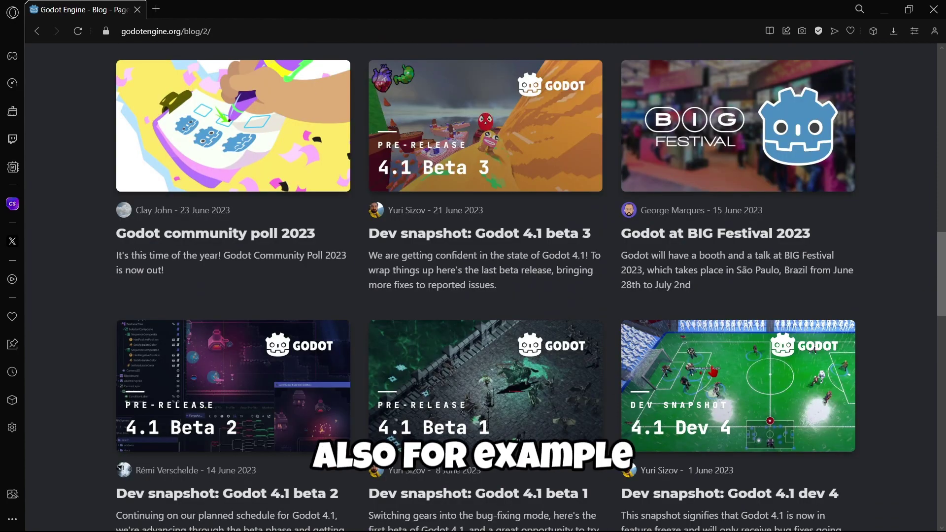
scroll(598, 341, "up", 4)
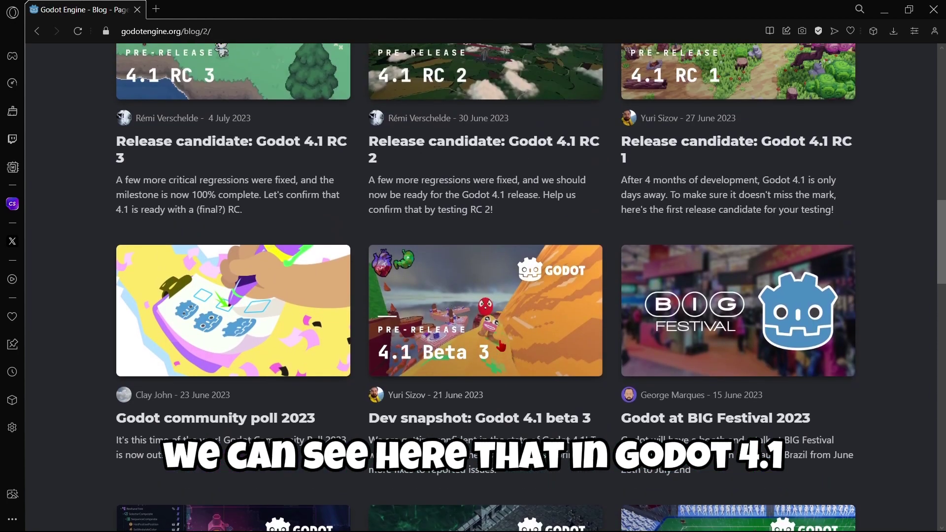
scroll(534, 414, "down", 1)
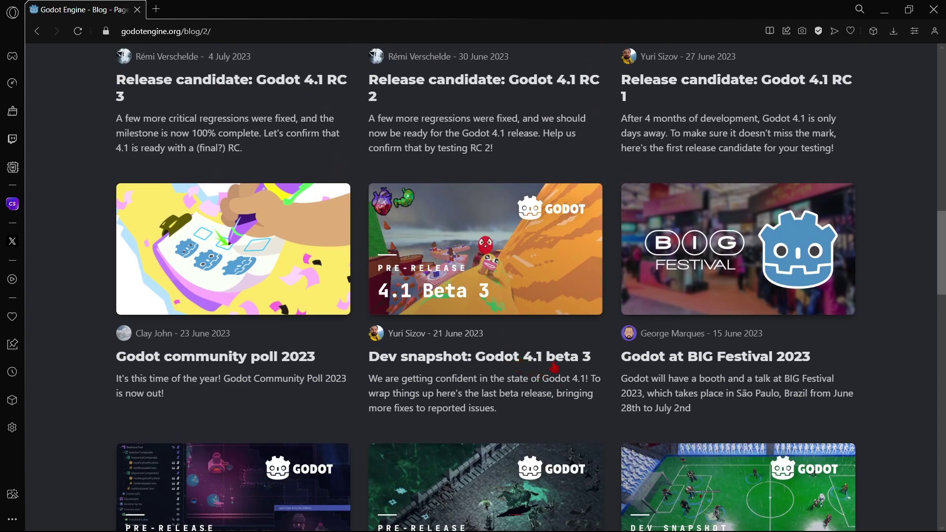
scroll(587, 373, "up", 3)
scroll(640, 334, "up", 2)
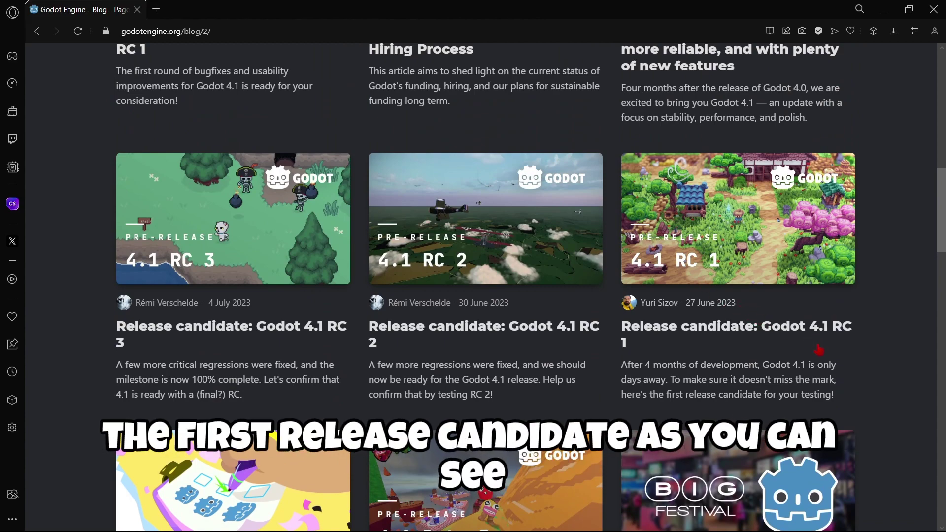
scroll(547, 358, "up", 4)
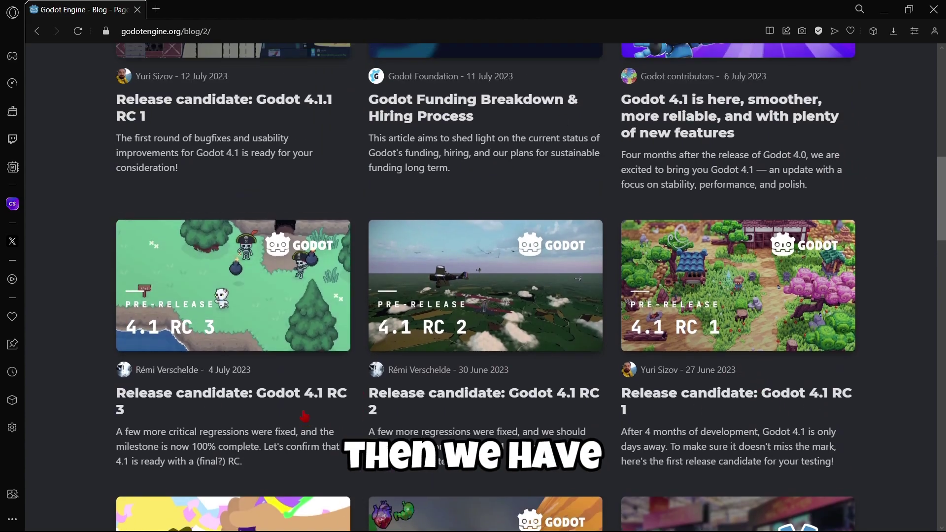
scroll(566, 374, "down", 2)
scroll(569, 378, "up", 5)
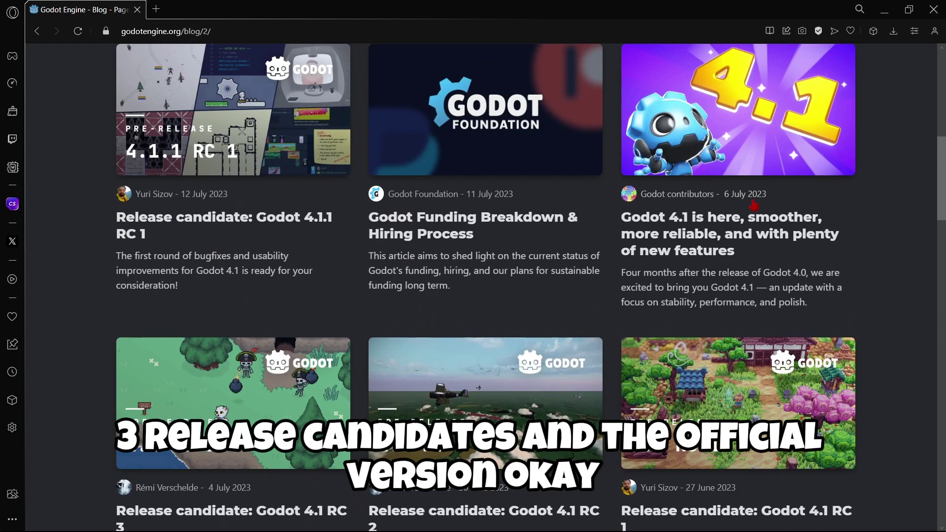
scroll(713, 251, "up", 1)
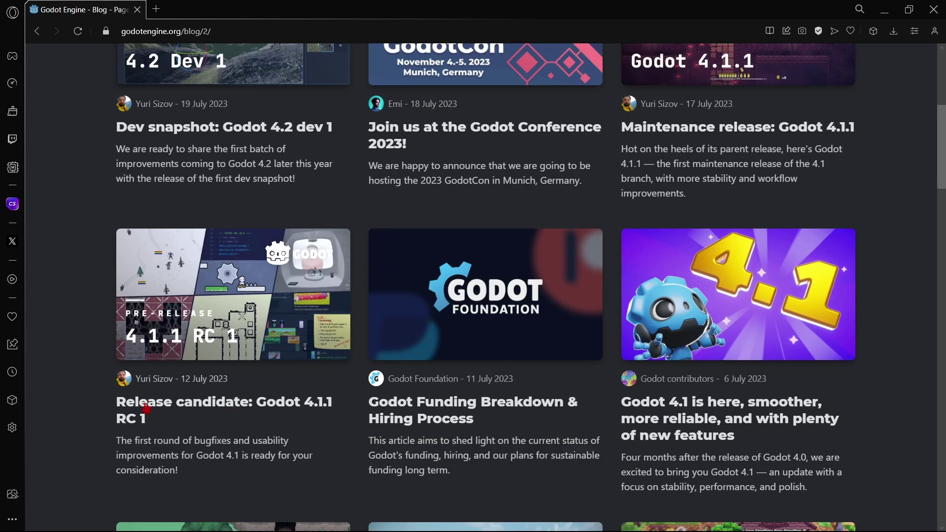
scroll(146, 407, "up", 2)
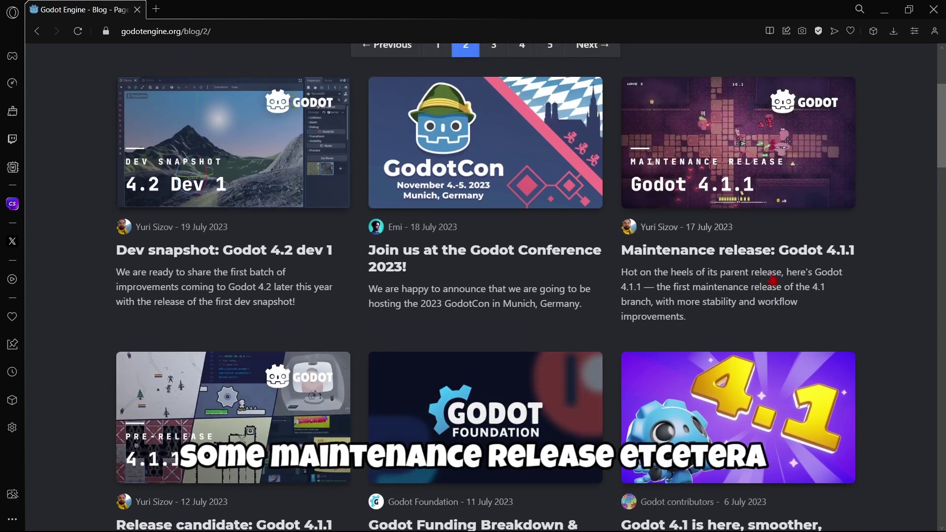
scroll(772, 280, "up", 2)
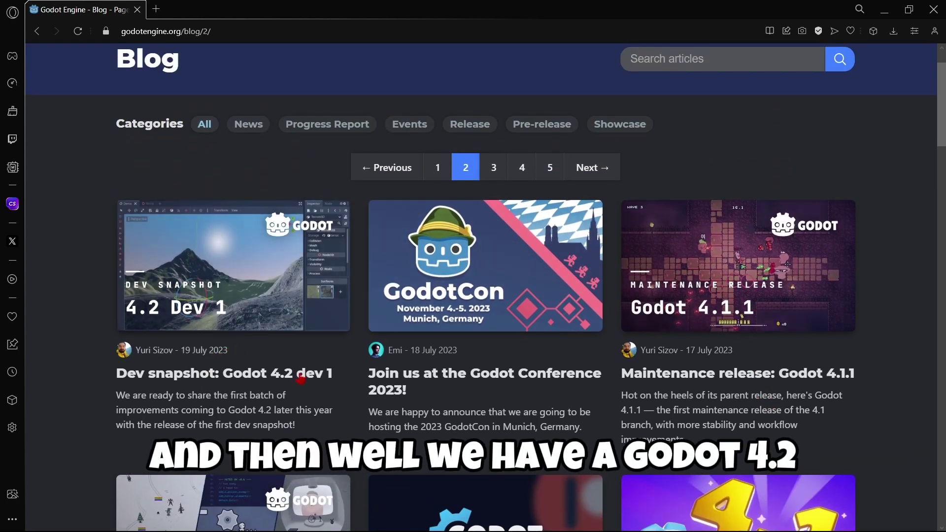
- Go back to the first page of Godot blog posts and scroll through it
key("alt+Left")
scroll(502, 373, "up", 10)
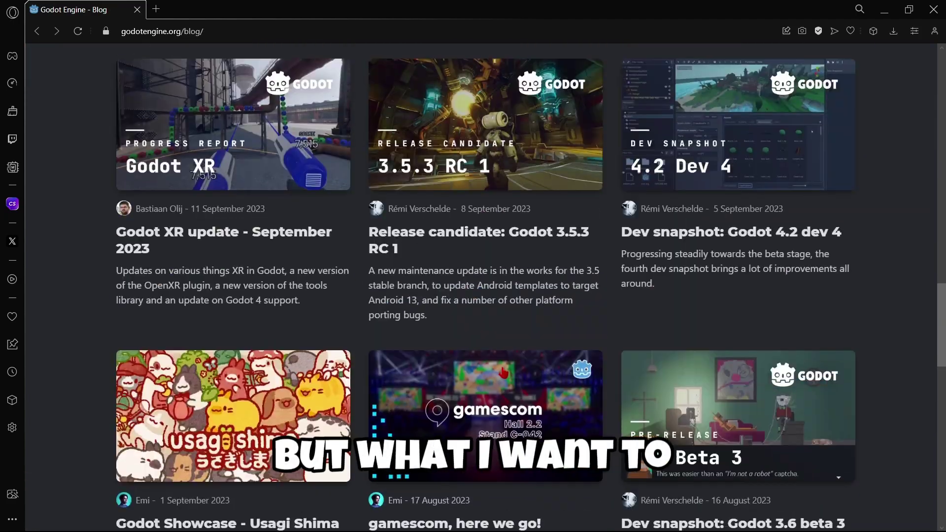
scroll(502, 373, "up", 18)
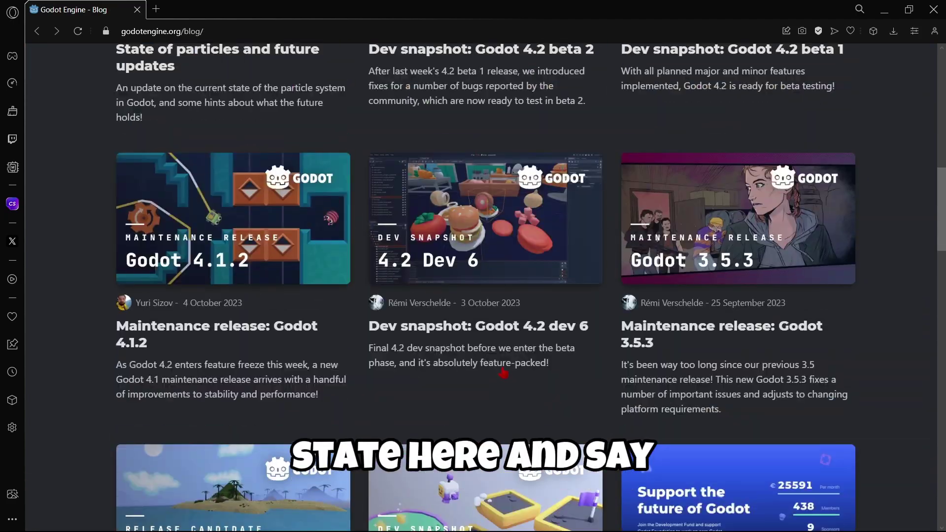
scroll(502, 372, "up", 6)
scroll(333, 327, "down", 3)
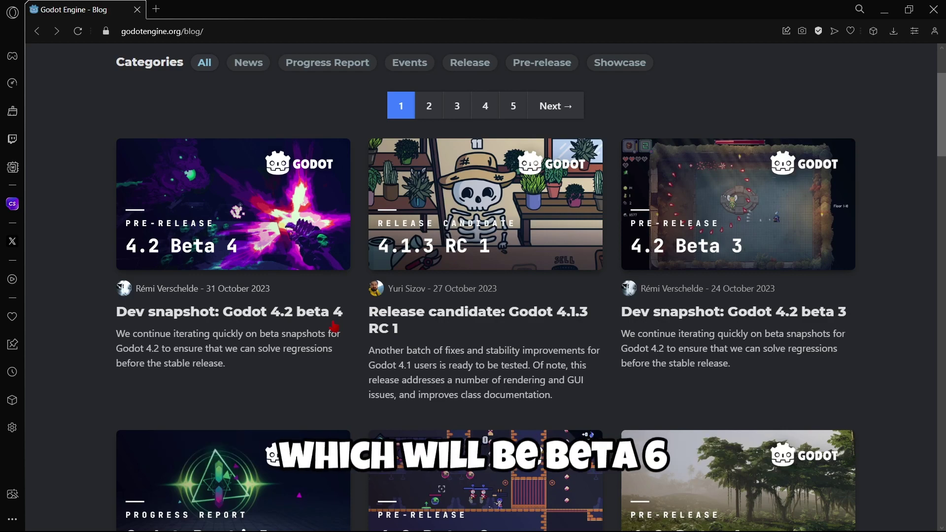
scroll(334, 326, "down", 5)
scroll(334, 325, "down", 6)
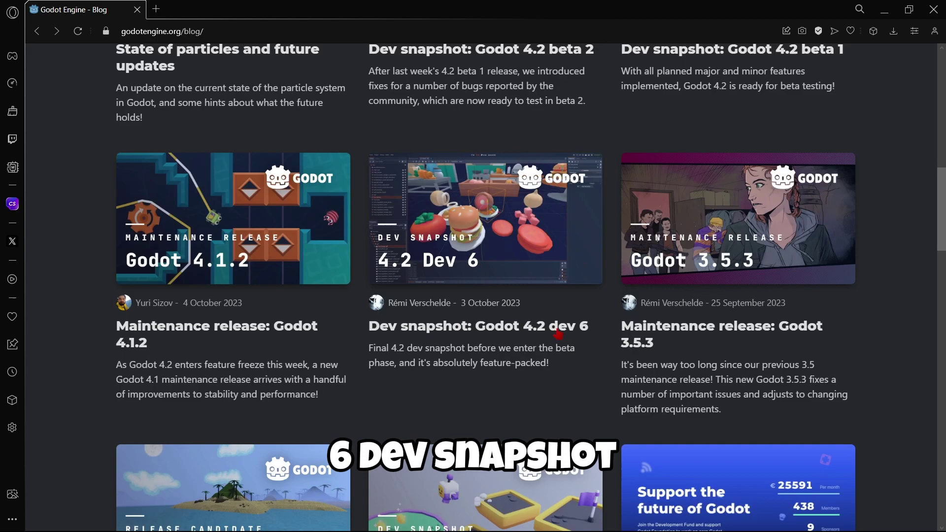
- Return to page 2 and scroll through the 4.1 release candidate and beta posts
key("alt+Right")
scroll(428, 294, "down", 16)
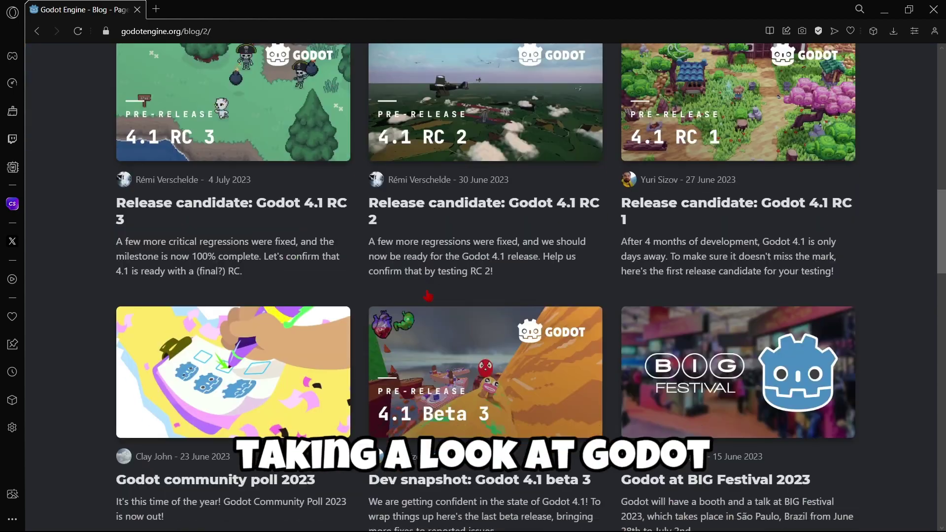
scroll(428, 294, "down", 8)
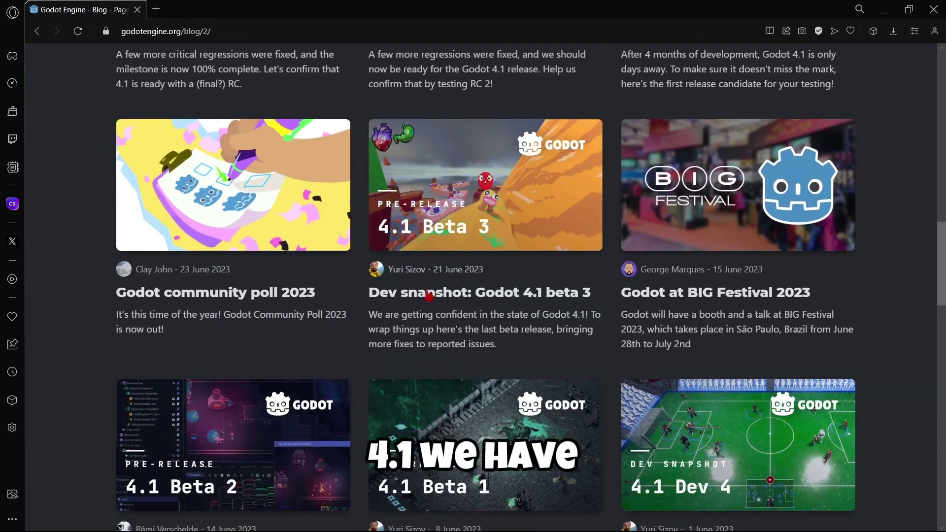
scroll(525, 327, "down", 6)
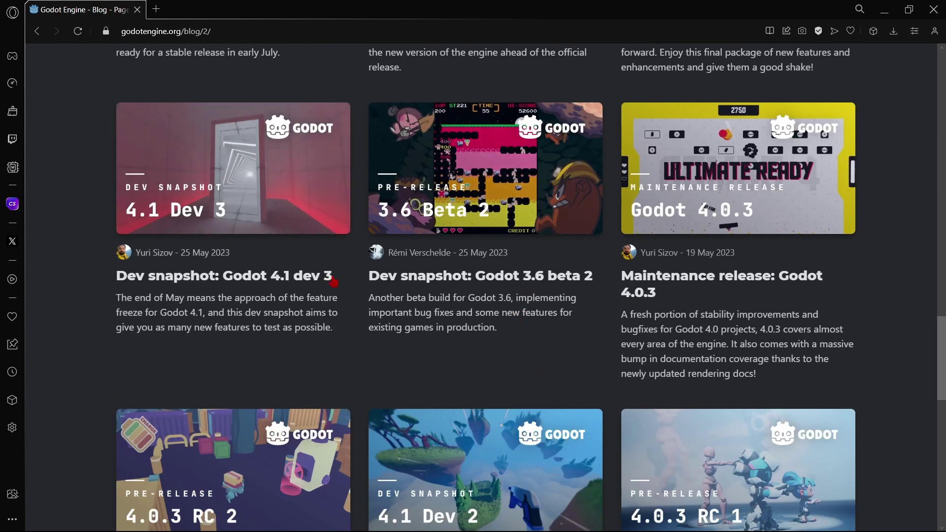
scroll(319, 285, "up", 6)
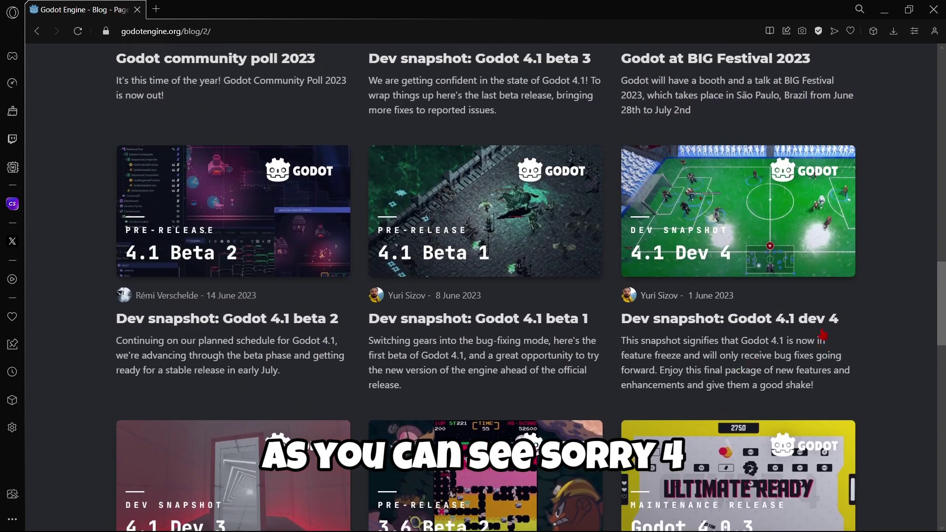
scroll(725, 424, "up", 3)
scroll(822, 436, "up", 3)
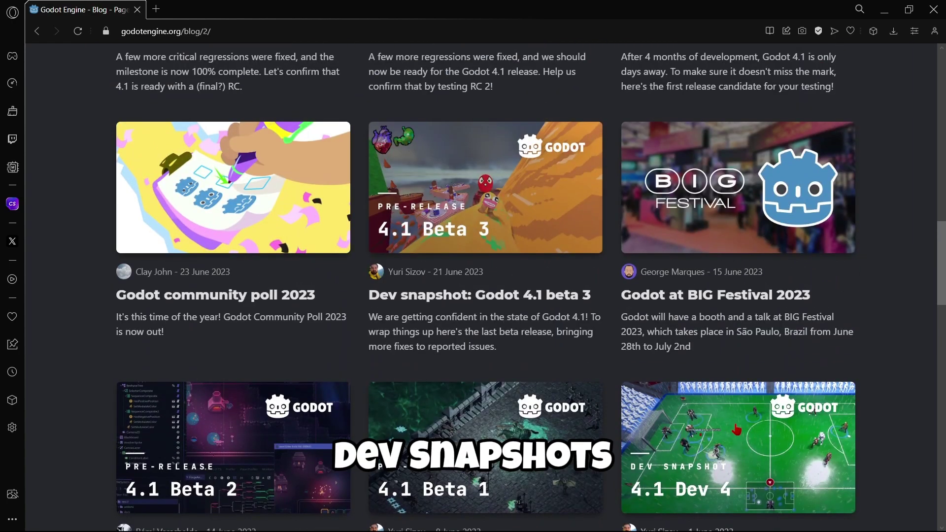
scroll(546, 340, "up", 4)
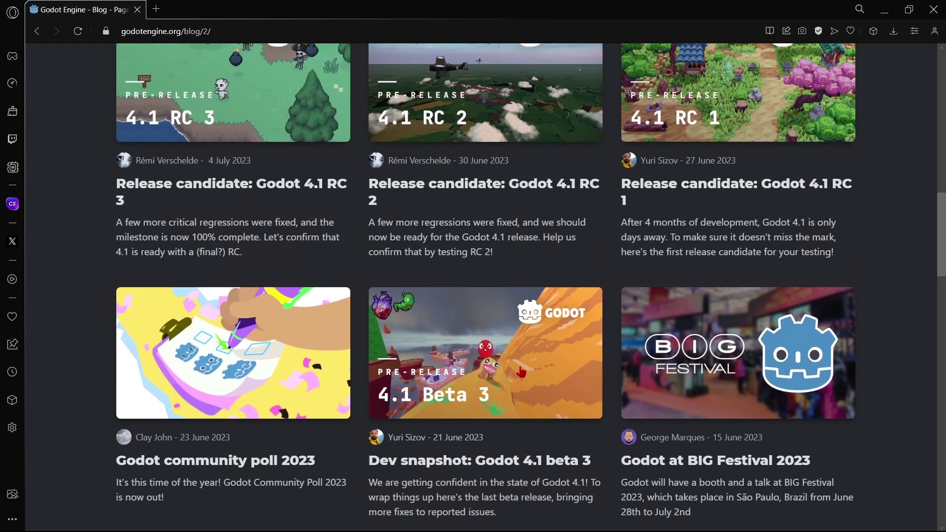
scroll(548, 427, "down", 4)
scroll(548, 426, "down", 3)
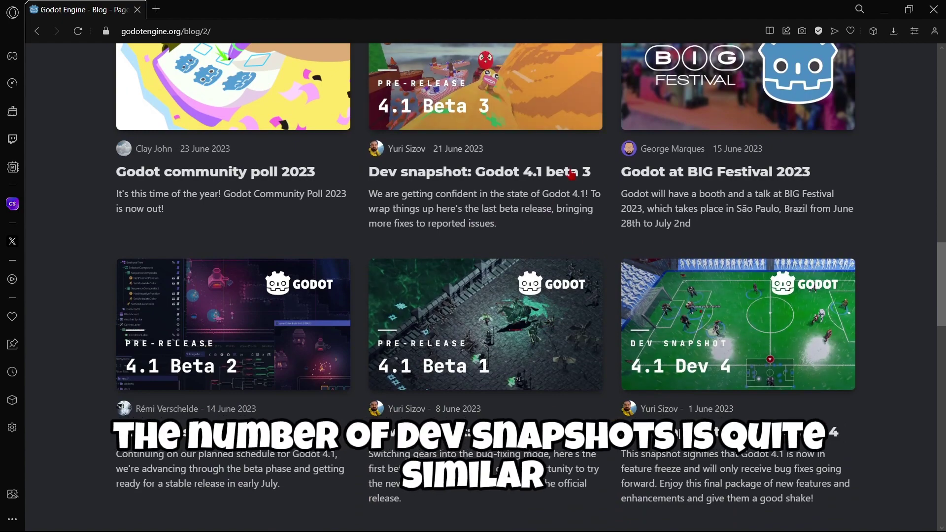
scroll(570, 181, "up", 9)
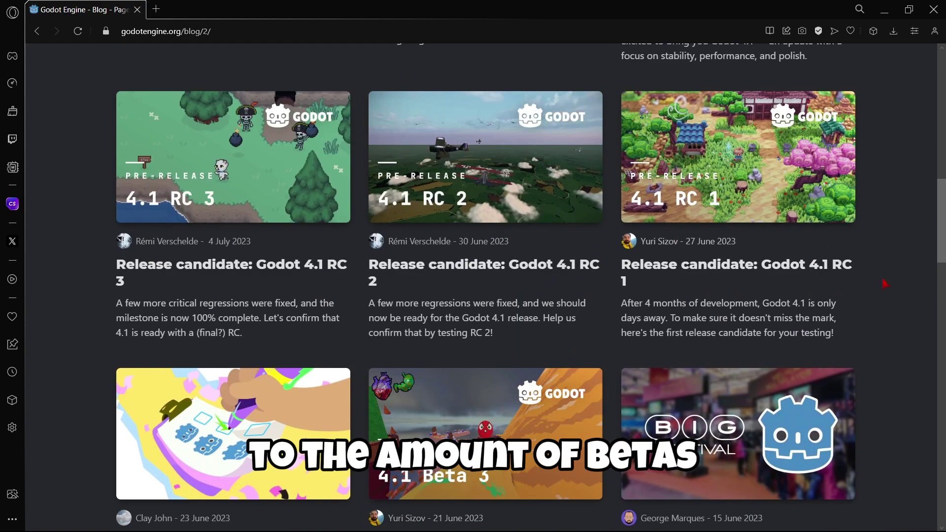
scroll(788, 269, "down", 20)
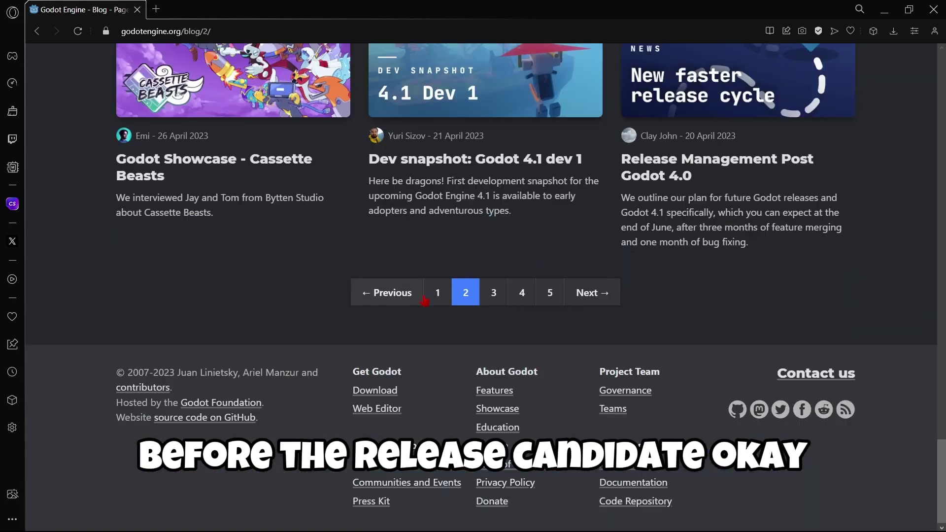
- Return to page 1 of the blog listing and scroll to the 4.2 beta 4 post
left_click(435, 412)
scroll(315, 285, "down", 5)
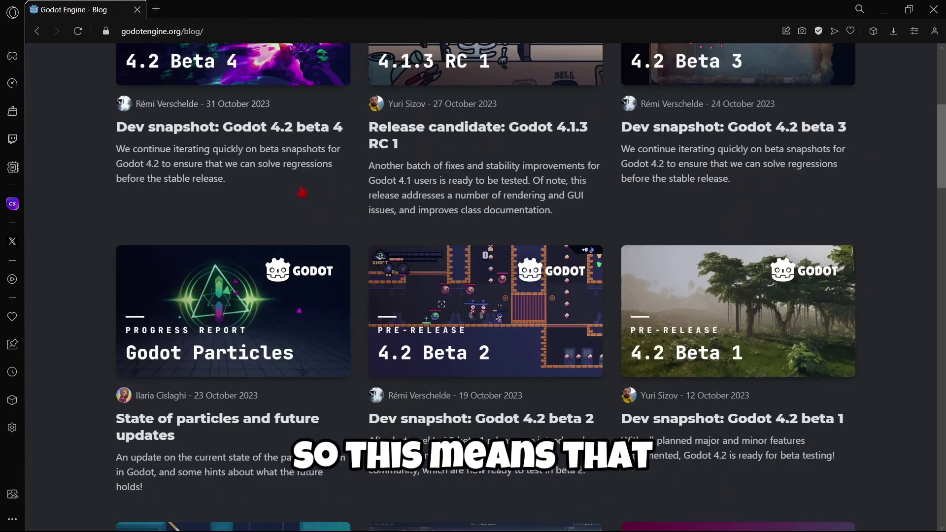
scroll(291, 194, "down", 7)
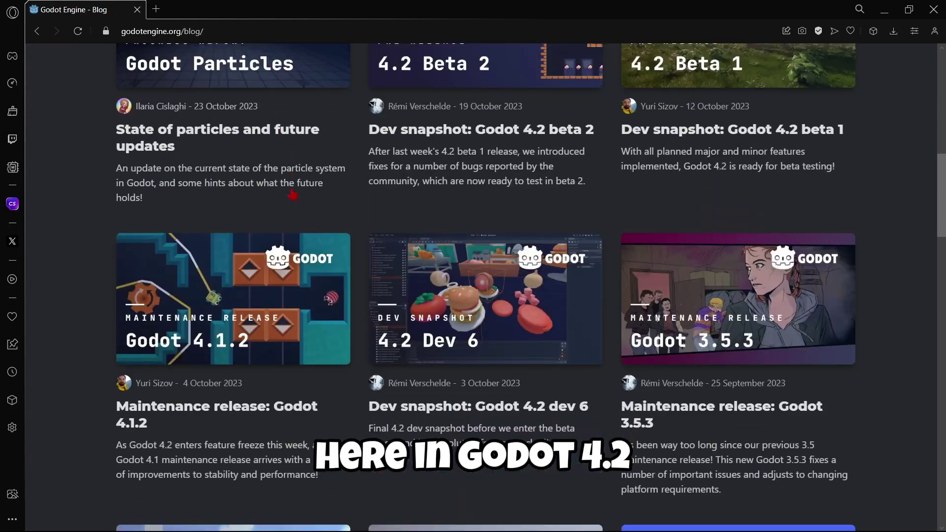
scroll(583, 389, "up", 12)
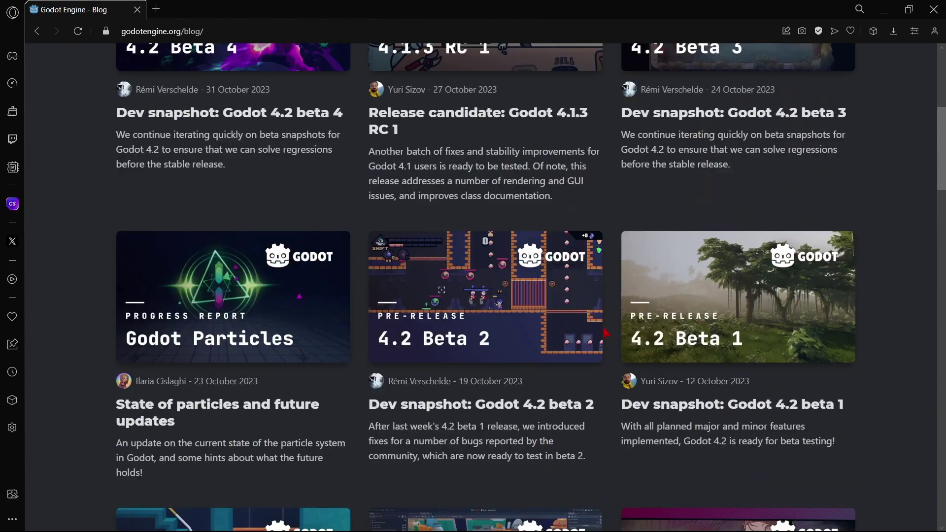
scroll(291, 356, "down", 1)
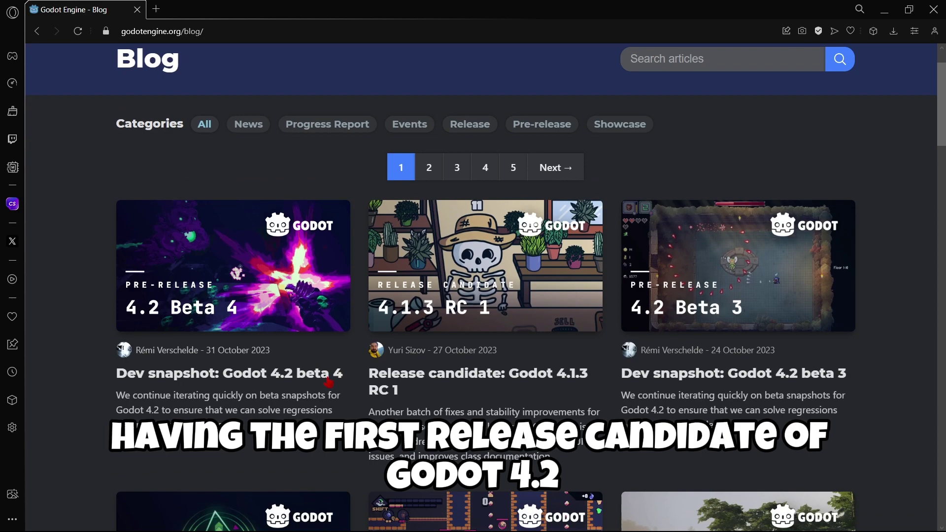
left_click(327, 379)
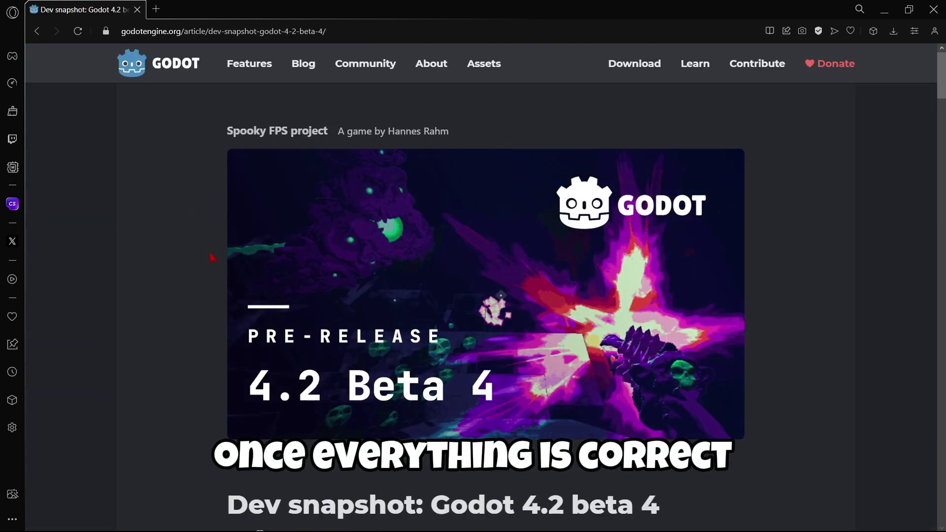
scroll(199, 248, "down", 5)
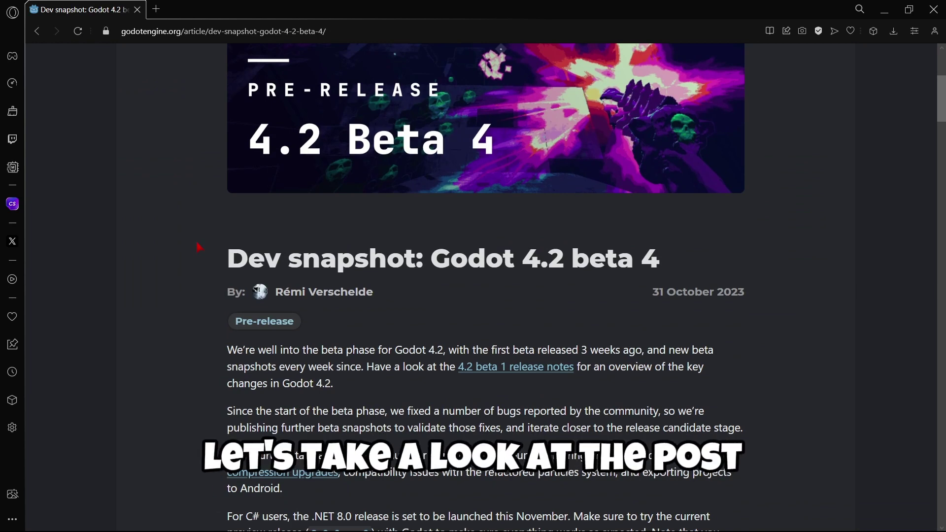
scroll(202, 248, "down", 1)
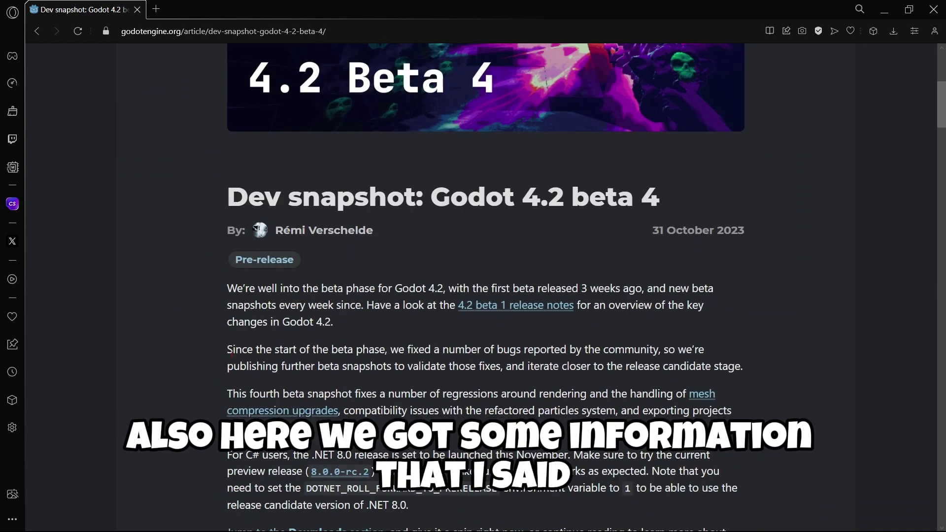
left_click_drag(227, 346, 745, 367)
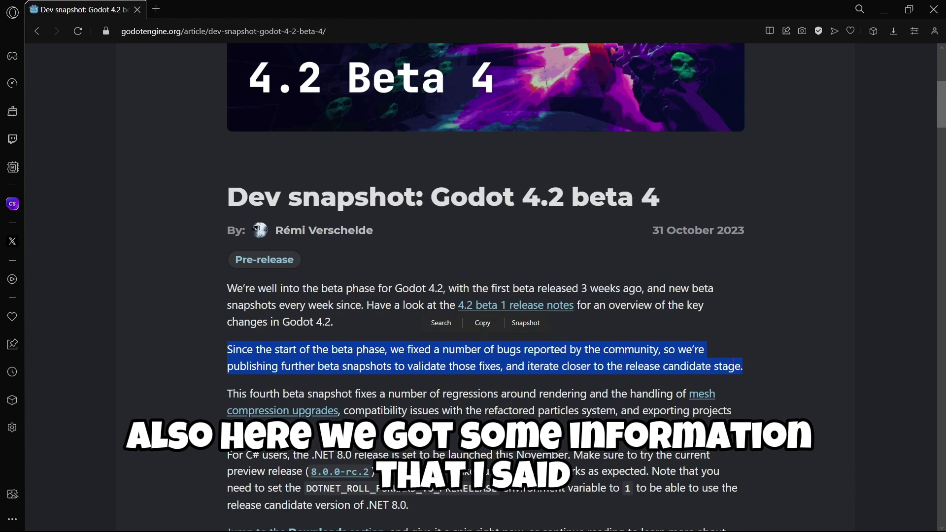
left_click(235, 329)
scroll(235, 329, "down", 1)
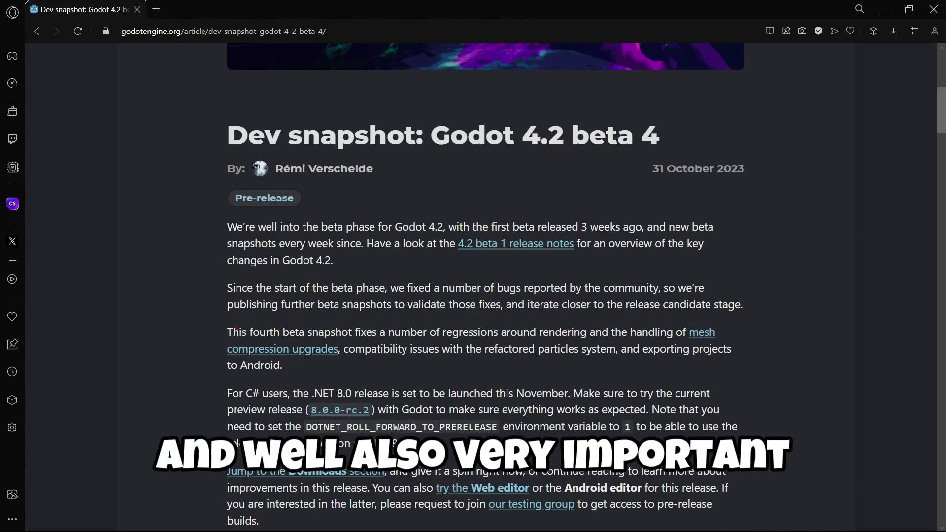
left_click_drag(259, 333, 301, 334)
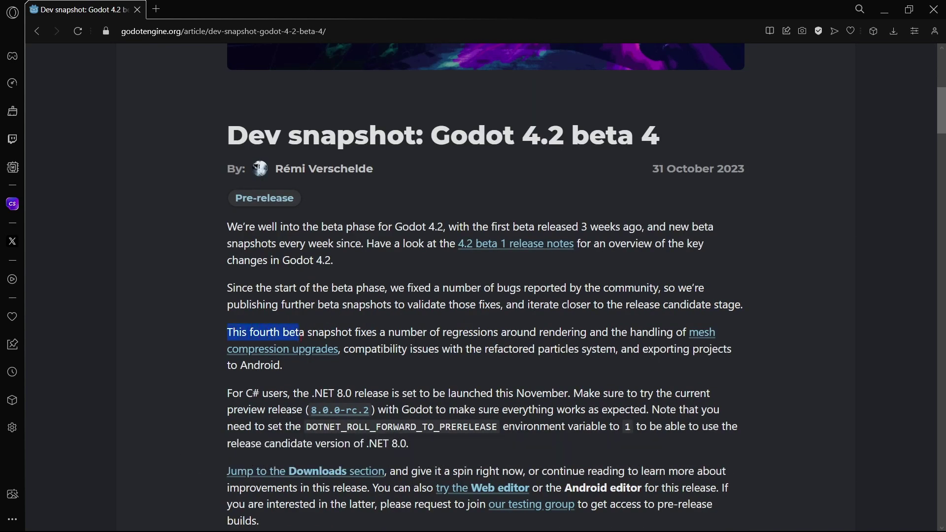
left_click_drag(361, 333, 422, 349)
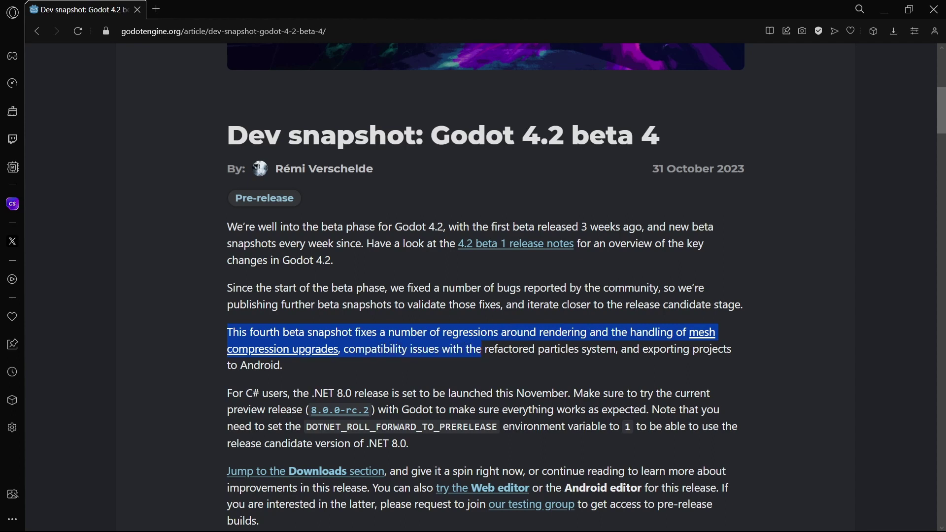
left_click_drag(481, 348, 290, 371)
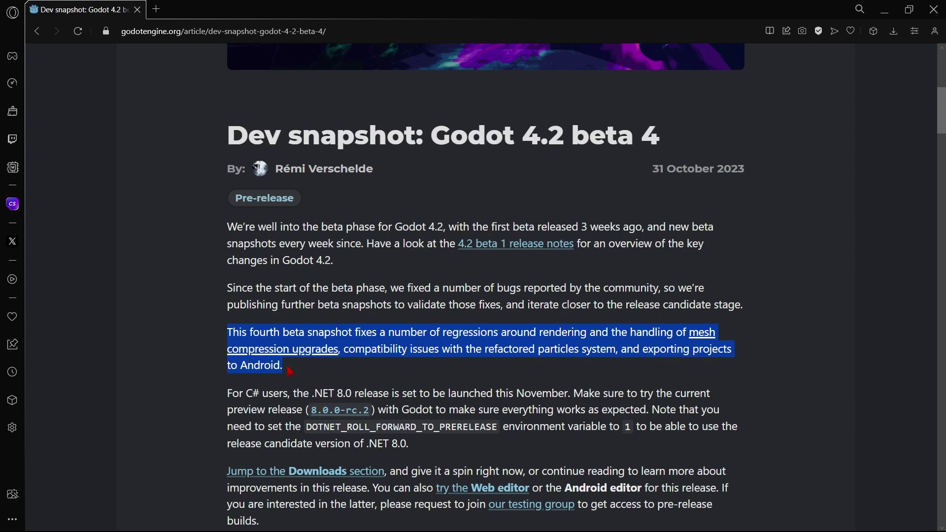
left_click(286, 365)
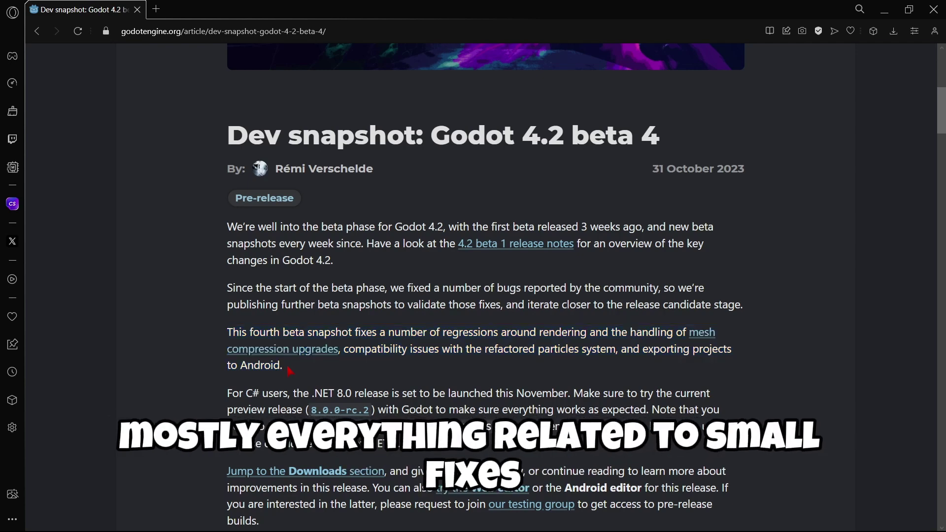
left_click_drag(367, 332, 377, 333)
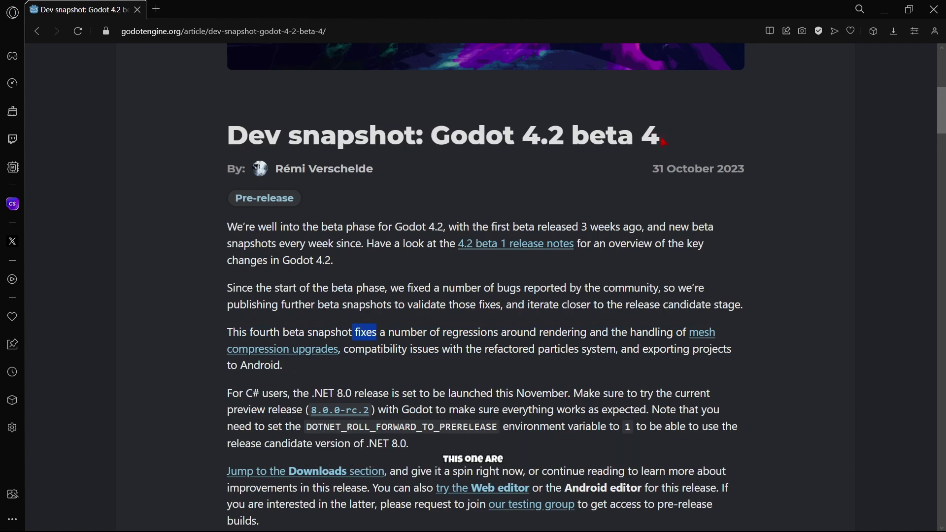
left_click_drag(660, 136, 572, 136)
left_click(423, 385)
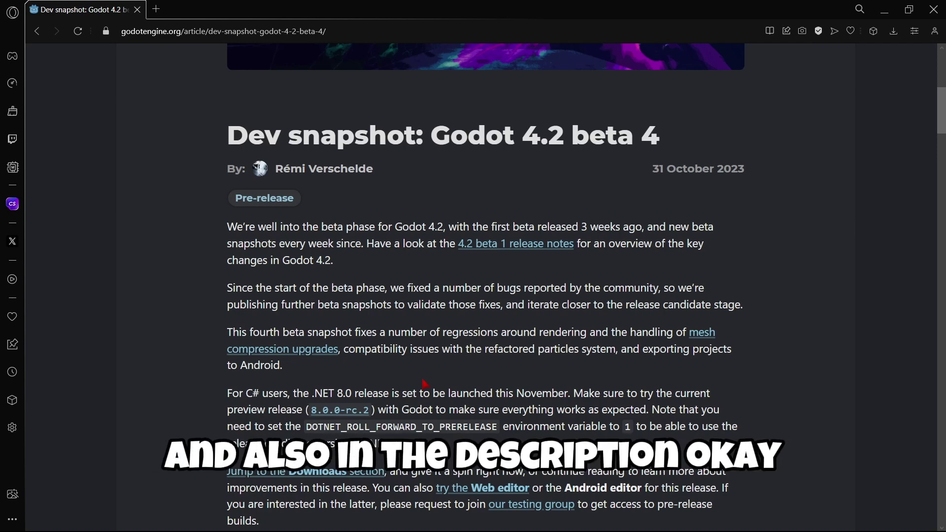
scroll(425, 383, "down", 1)
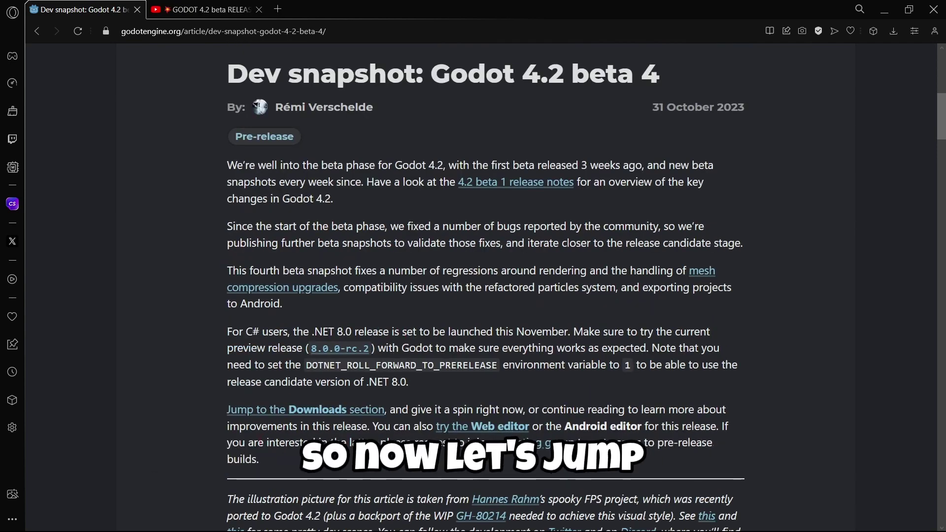
- Download Godot_v4.2-beta4_win64.exe.zip, the Windows Standard build, from the article's Downloads section
left_click(261, 416)
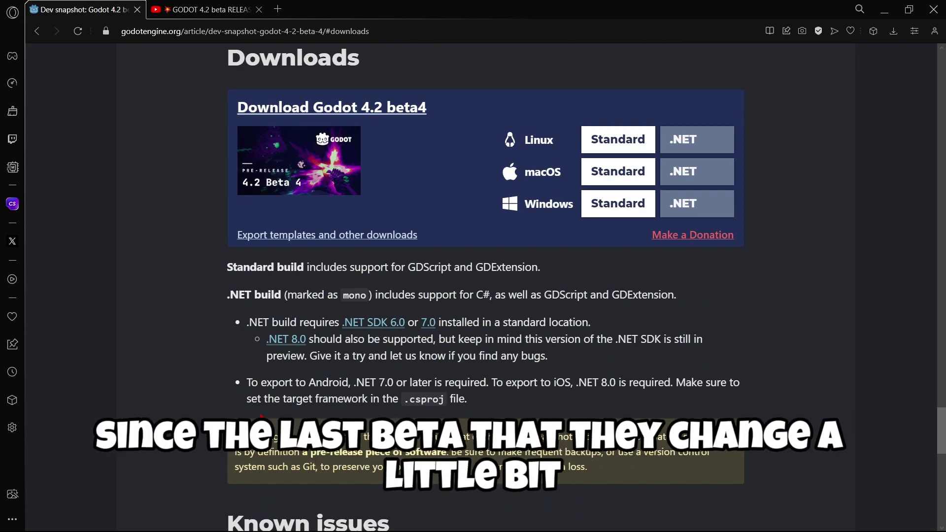
scroll(262, 416, "up", 4)
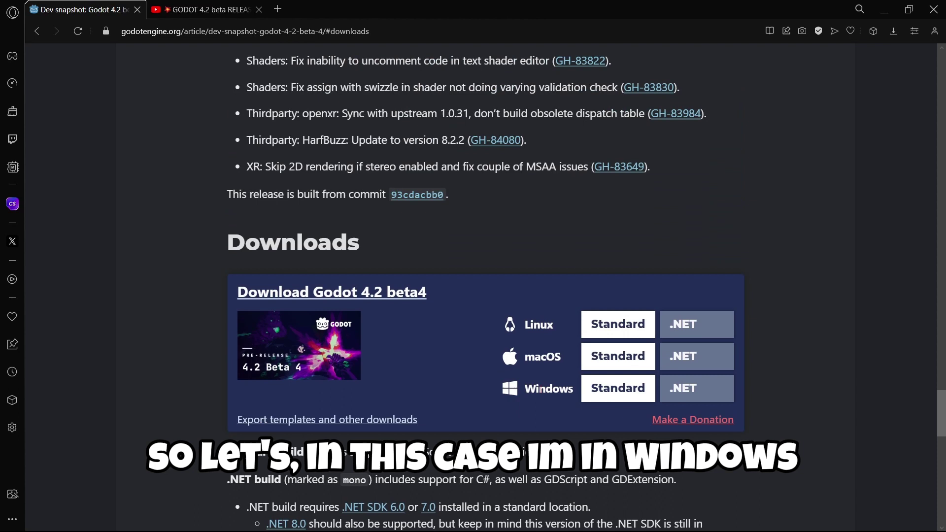
left_click(611, 396)
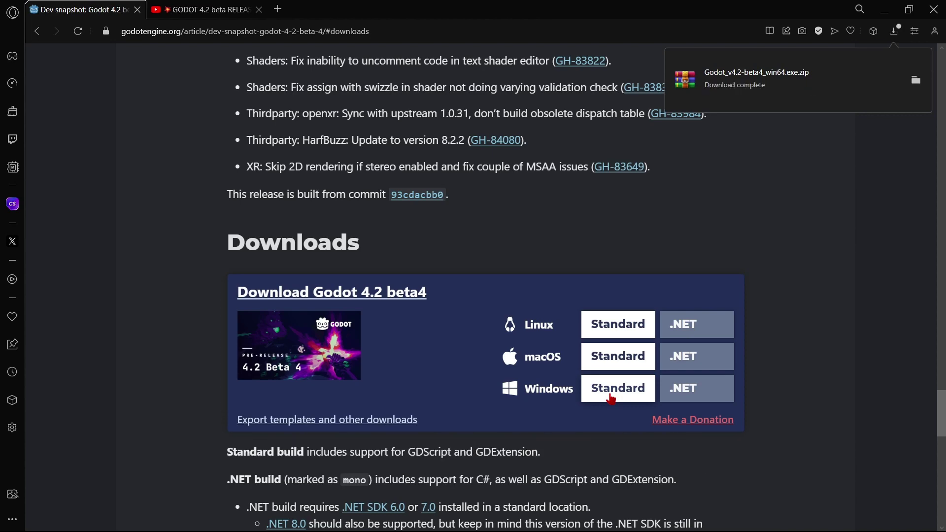
- Run Godot_v4.2-beta4_win64.exe from the zip in WinRAR and maximize the Project Manager
left_click(752, 82)
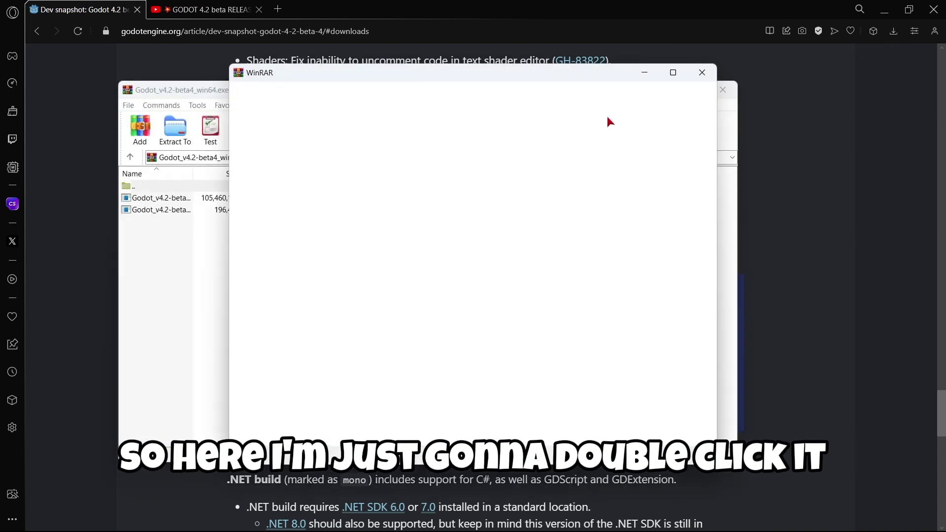
left_click(700, 74)
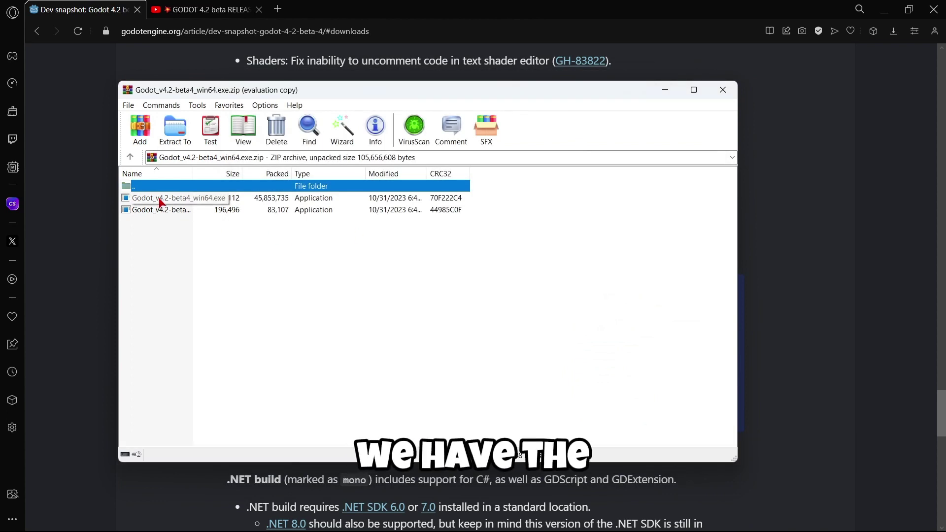
left_click(292, 271)
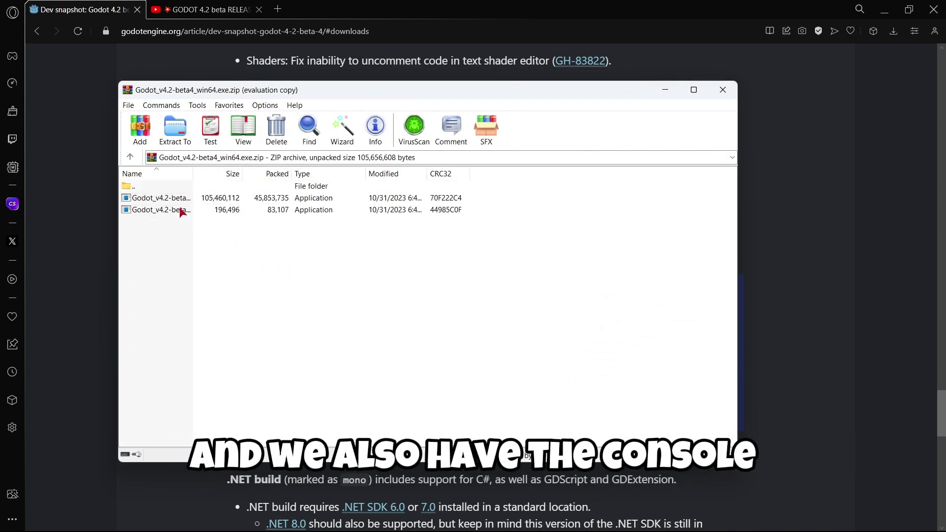
left_click(165, 199)
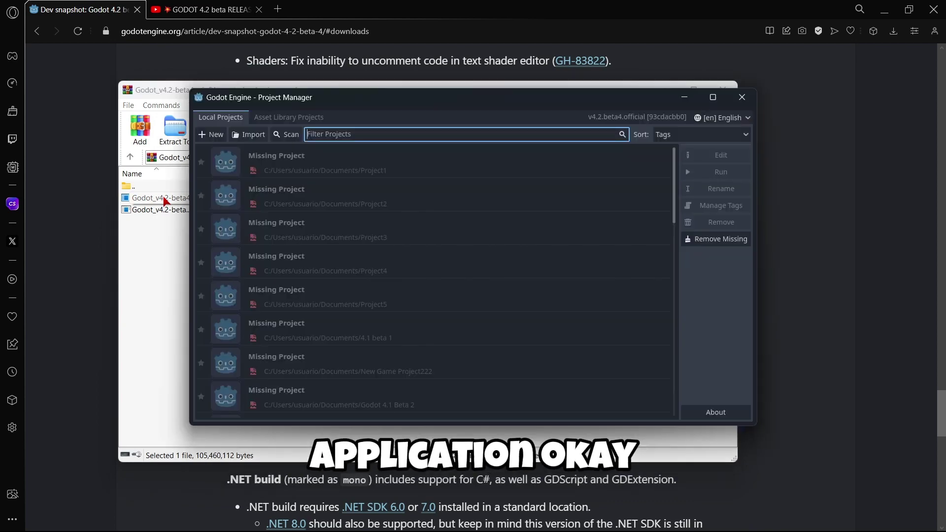
left_click(741, 97)
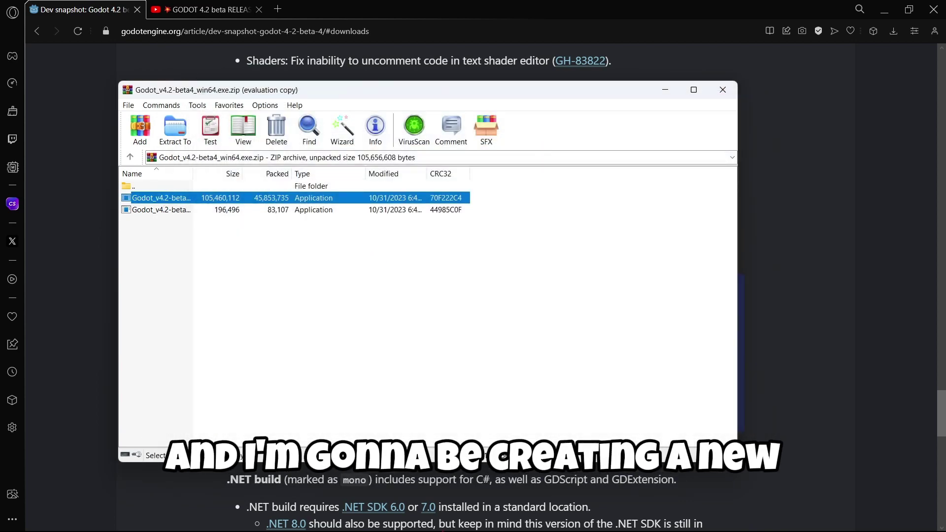
double_click(186, 198)
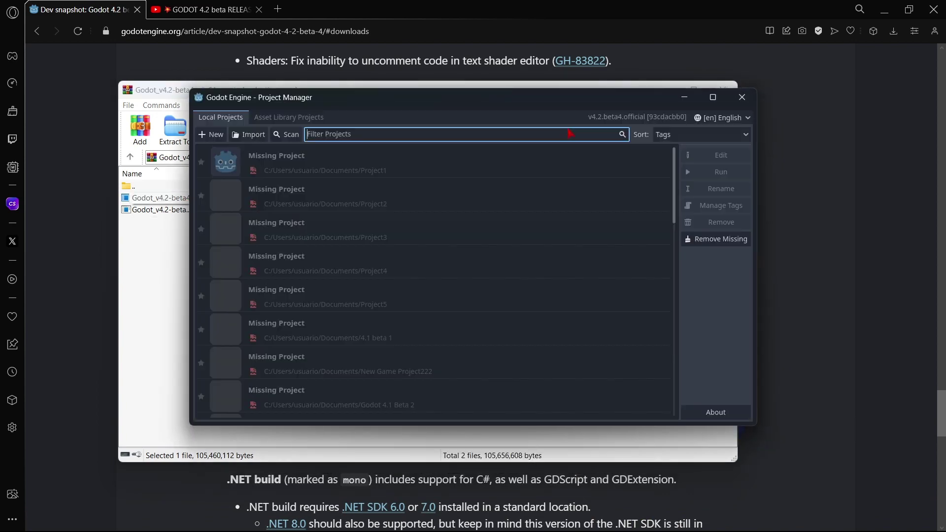
left_click(712, 97)
- Make a project called '4.2 beta 4' with a dedicated folder and open it in the editor
left_click(21, 42)
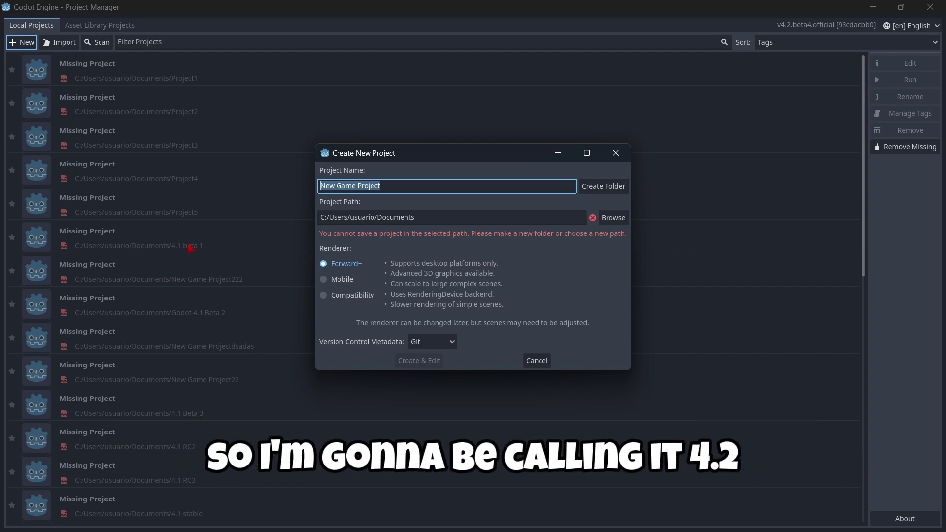
type("3.12")
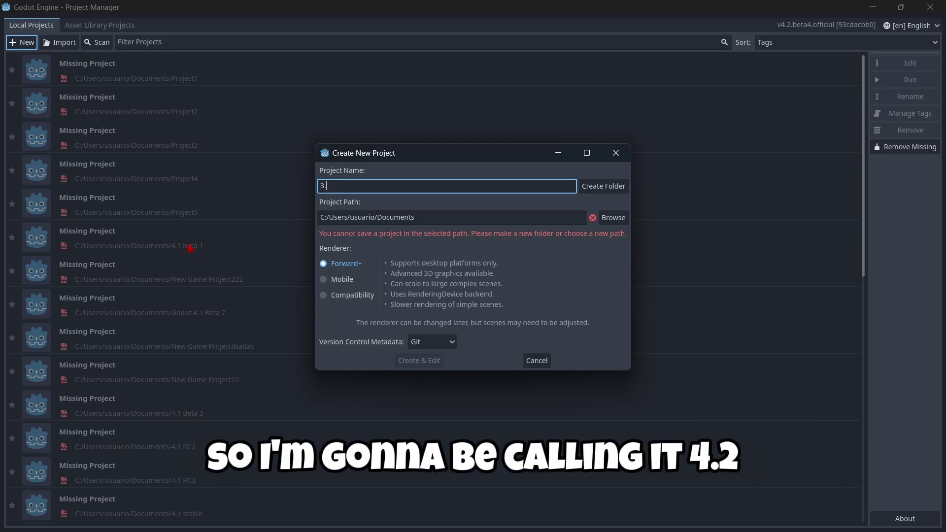
key("BackSpace")
key("BackSpace")
type("4.2 ")
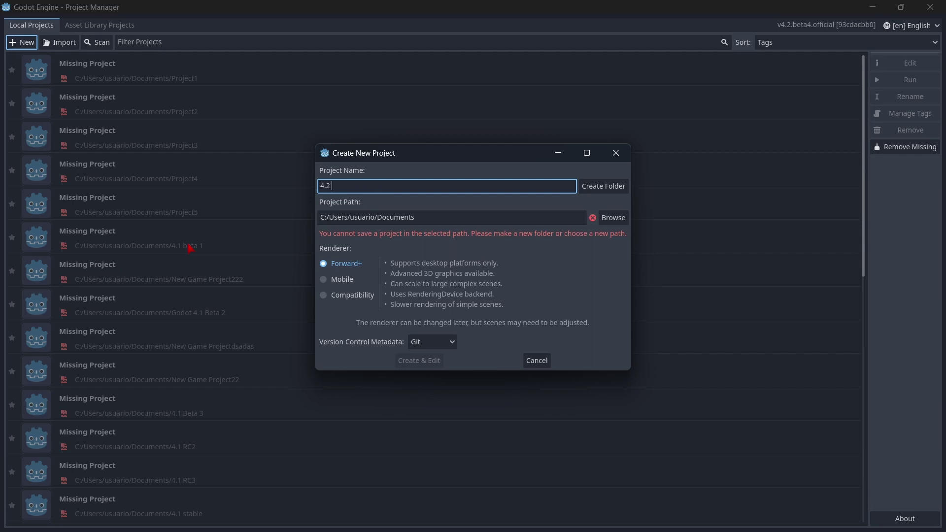
type("beta 4")
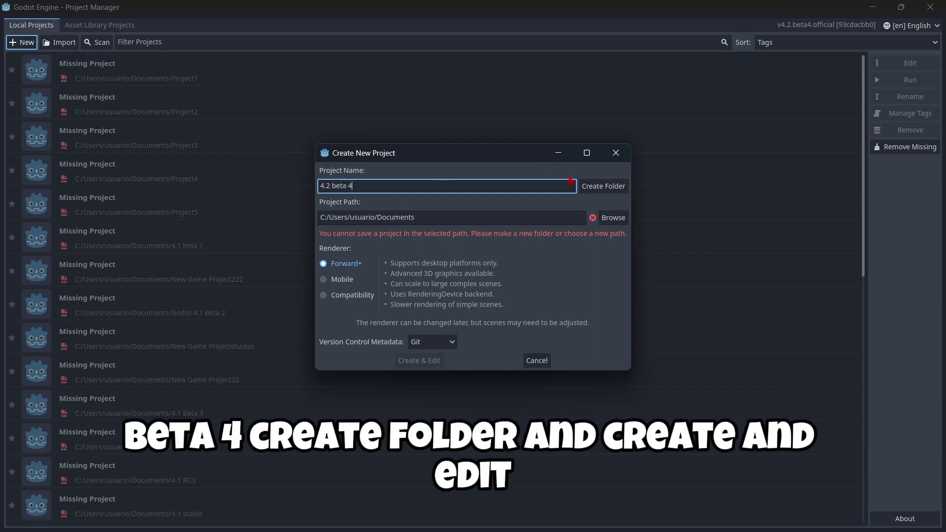
left_click(603, 186)
left_click(416, 360)
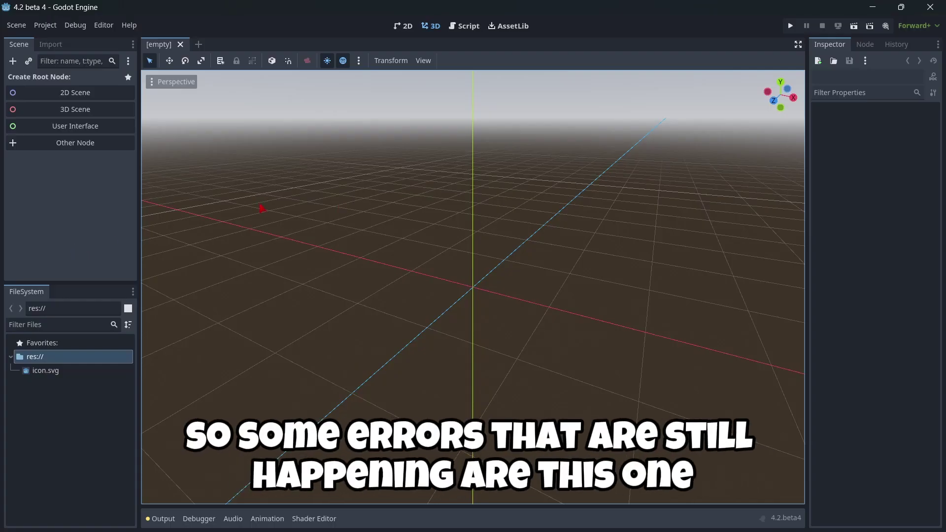
- Zoom and orbit the empty 3D viewport to inspect the grid glitch
scroll(459, 237, "up", 5)
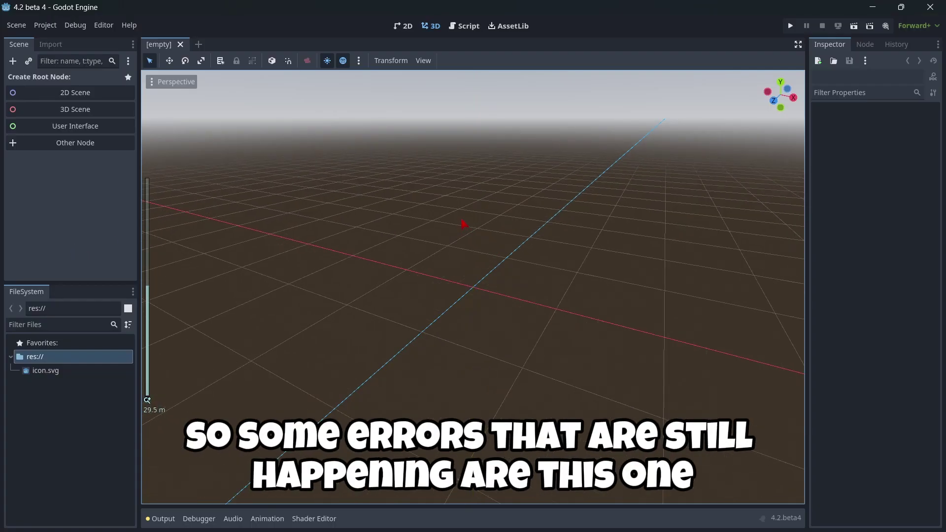
scroll(459, 236, "down", 4)
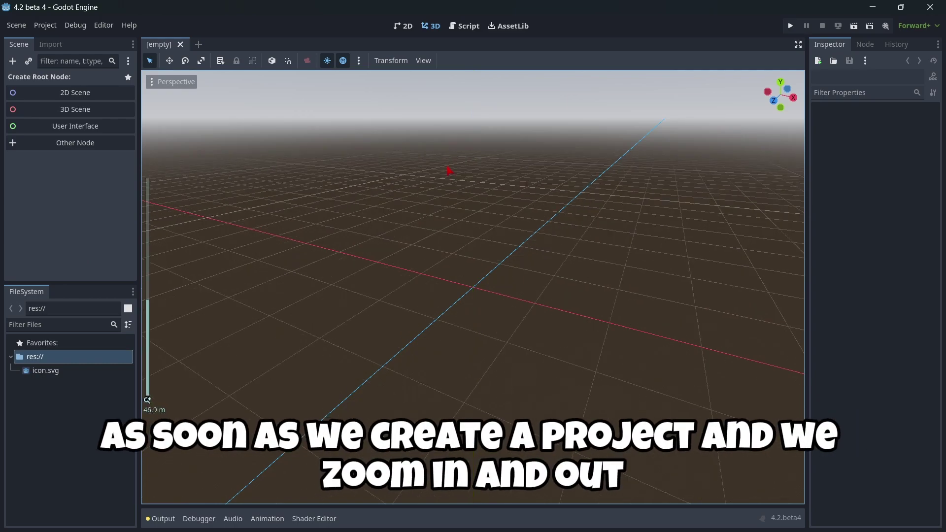
scroll(459, 236, "down", 15)
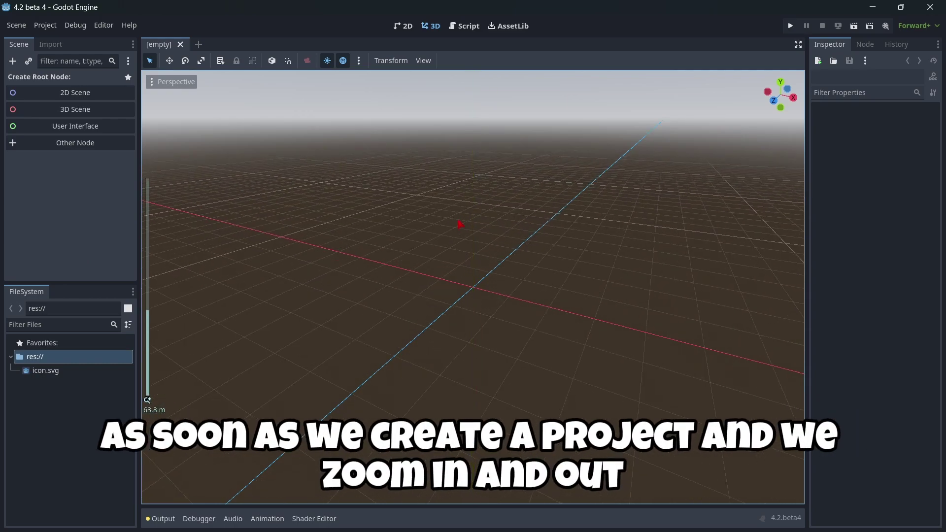
scroll(454, 239, "up", 10)
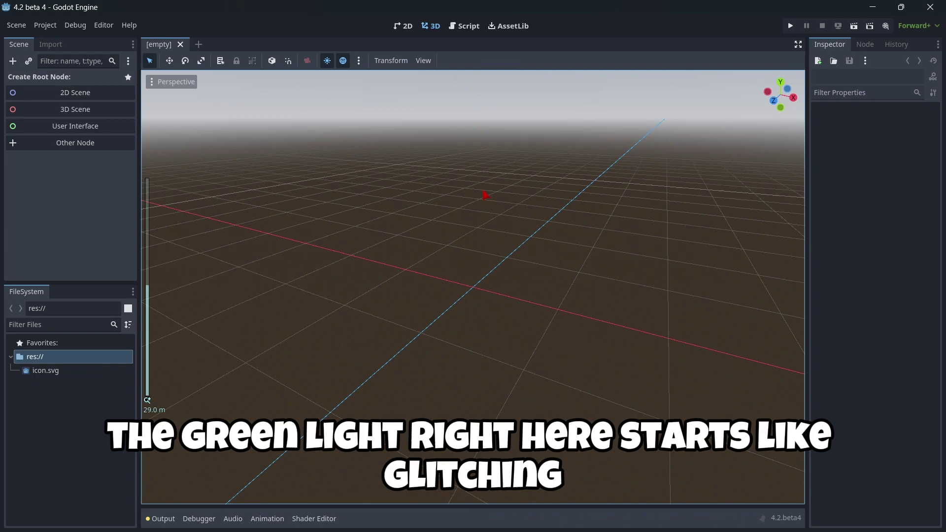
scroll(464, 228, "down", 3)
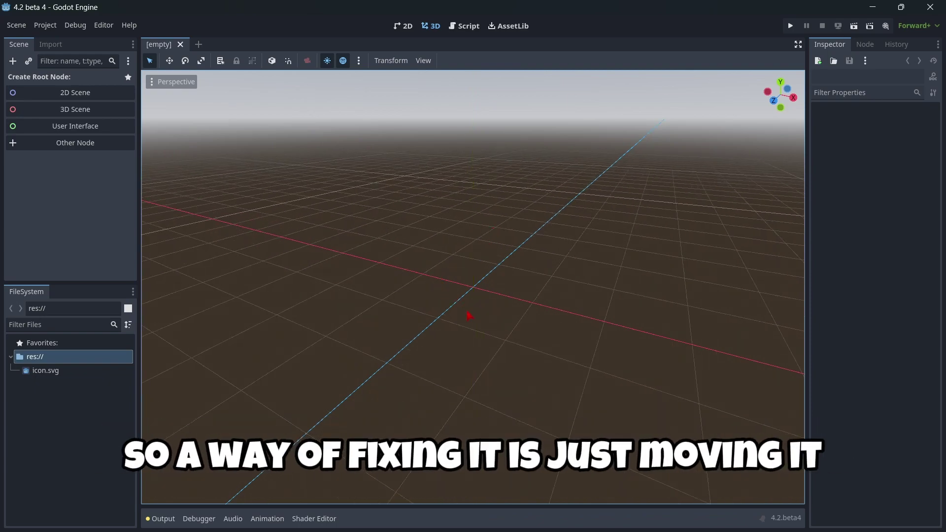
mouse_move(469, 315)
middle_mouse_down()
mouse_move(465, 295)
mouse_move(456, 312)
middle_mouse_up()
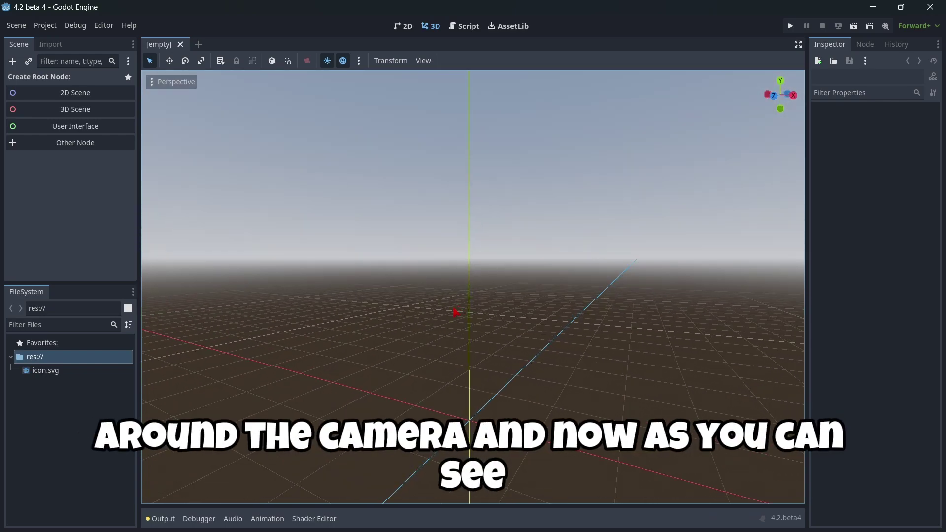
scroll(443, 315, "down", 20)
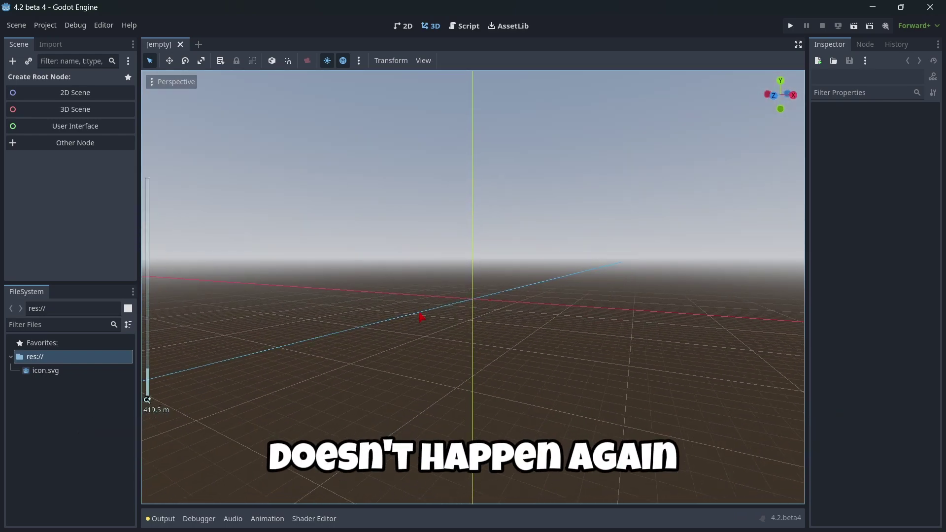
- Show the Output log and select the Blend file import warning text to read it
left_click(161, 518)
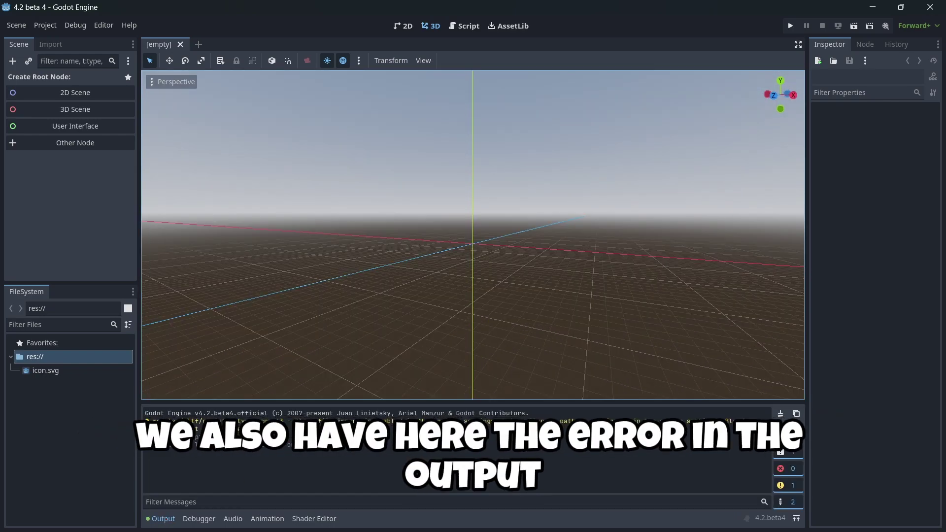
triple_click(198, 429)
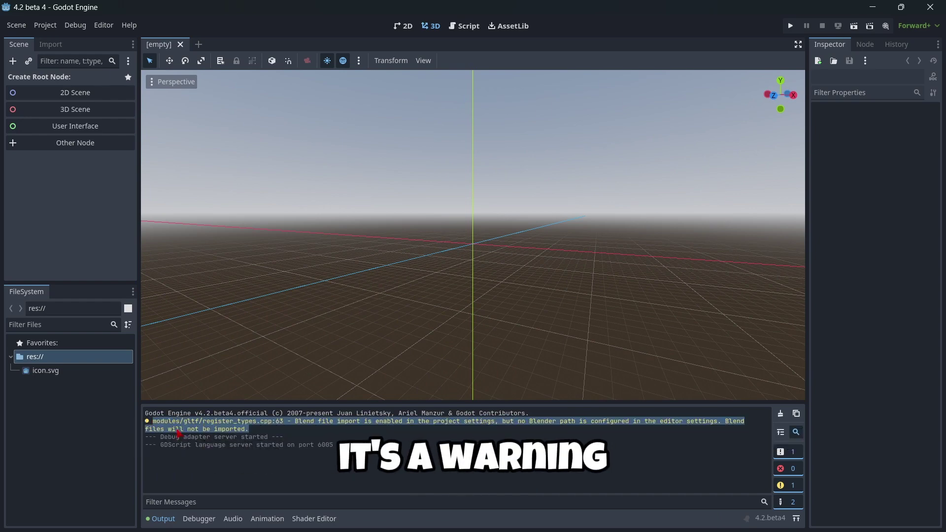
left_click(253, 431)
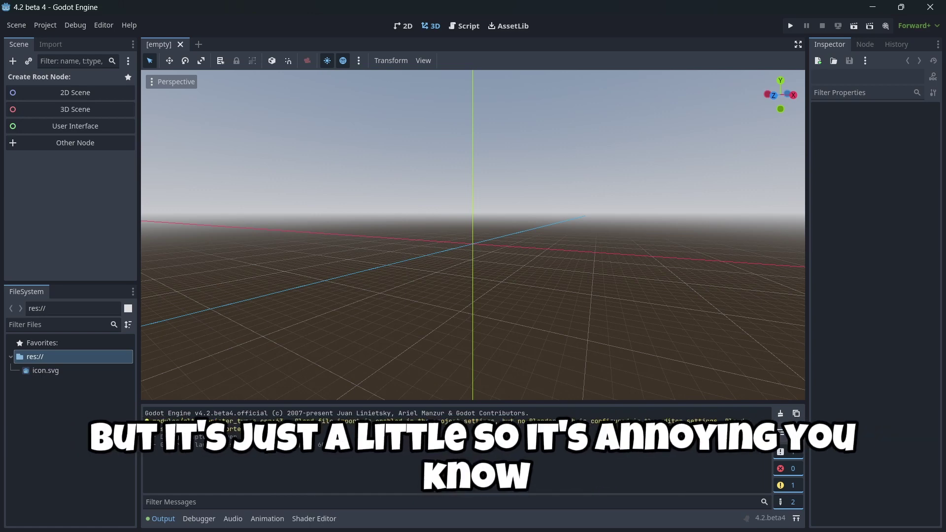
left_click_drag(150, 421, 743, 421)
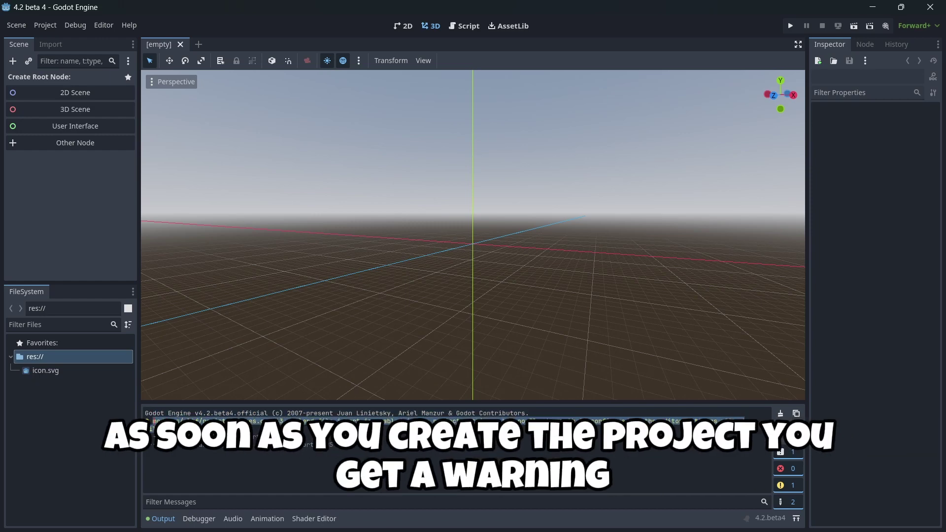
left_click(744, 421)
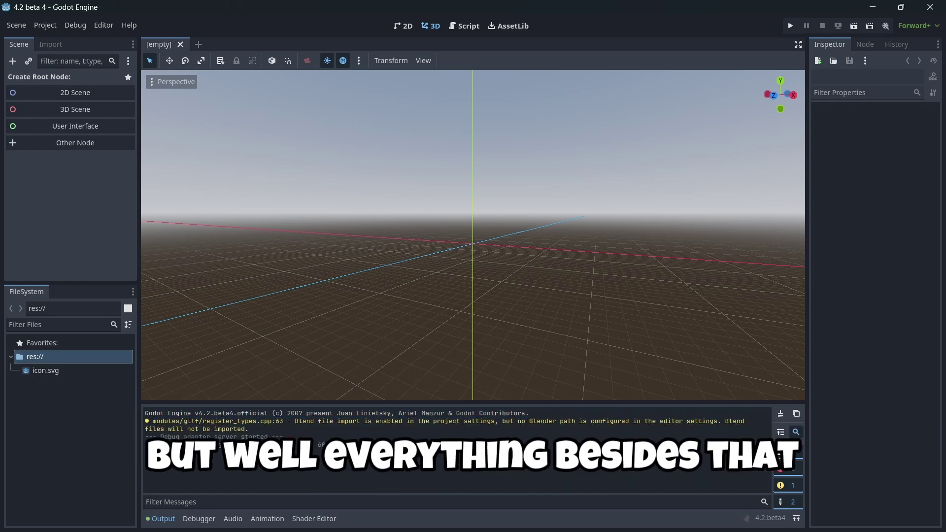
- Switch to the 2D workspace and create a plain Node as the scene root
left_click(404, 29)
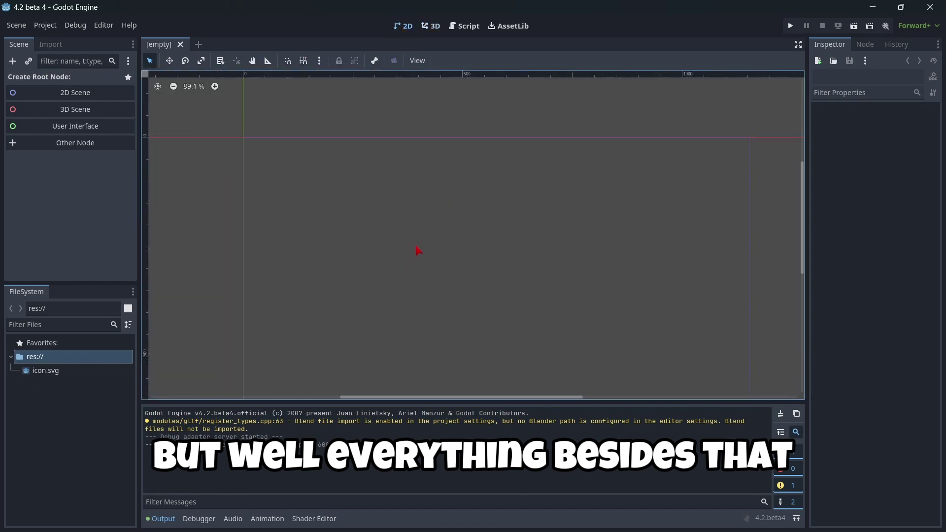
right_click(450, 226)
left_click(412, 243)
scroll(403, 267, "down", 1)
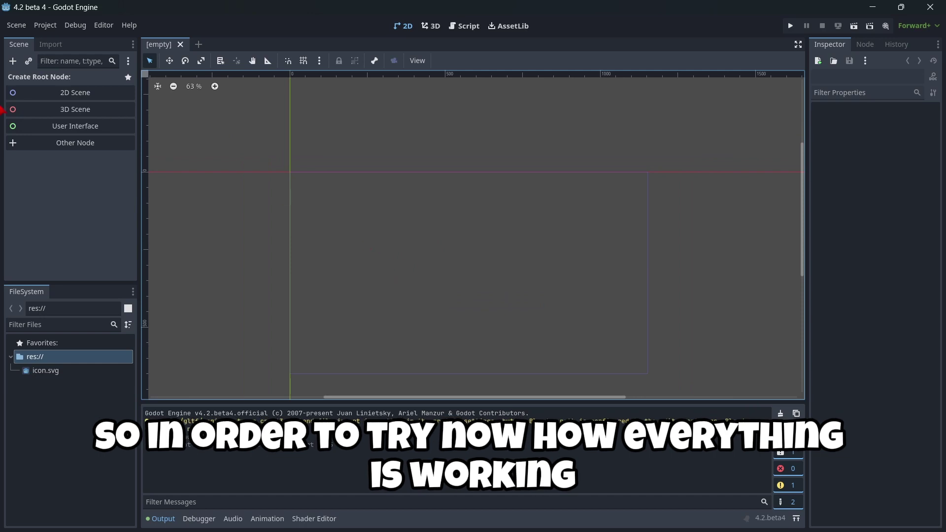
left_click(75, 143)
type("no")
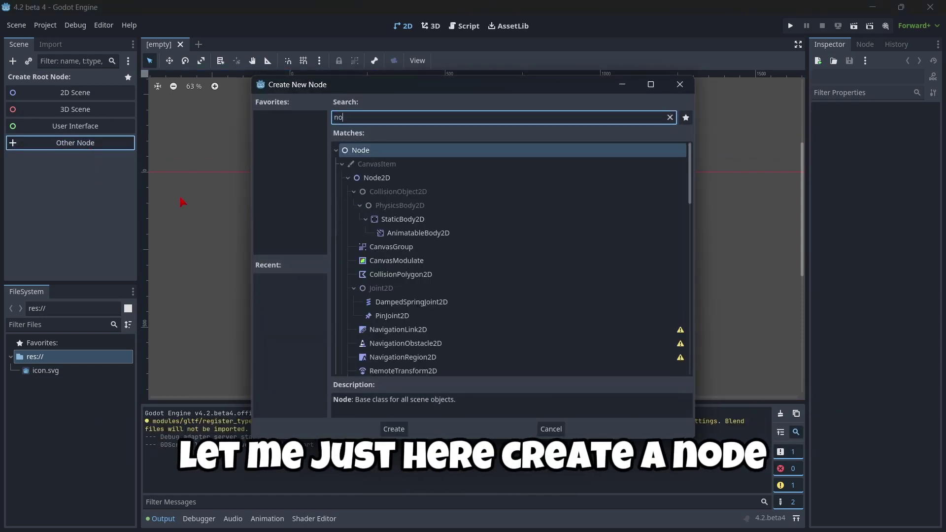
key("Return")
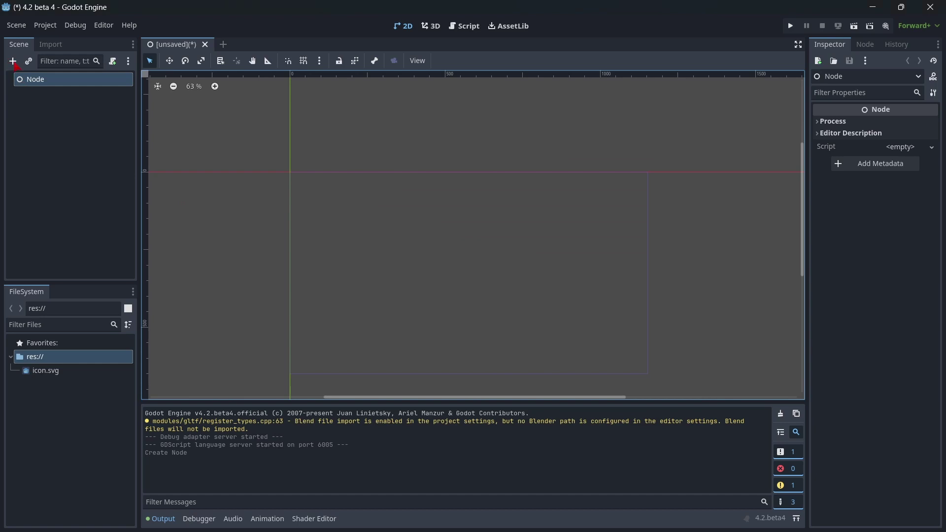
- Add a Sprite2D child textured with icon.svg and move it down and right on the canvas
left_click(13, 61)
type("sprite")
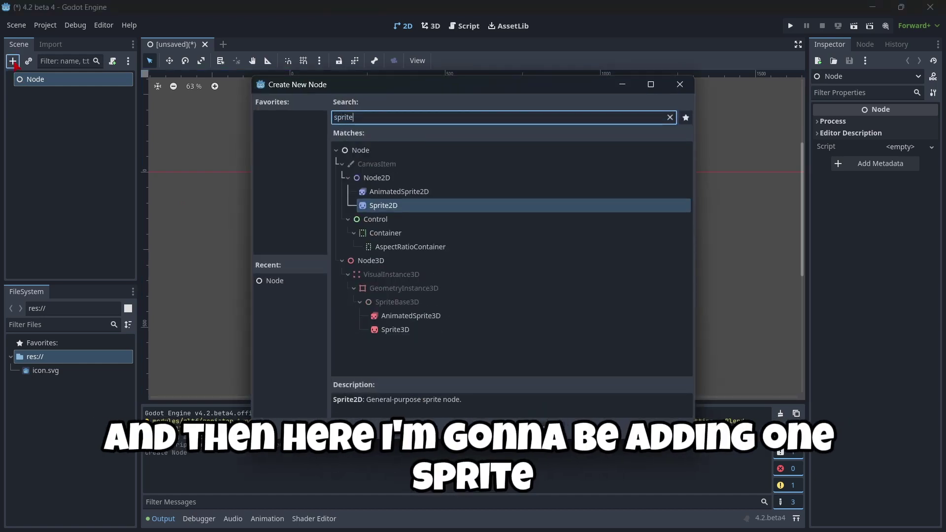
key("Return")
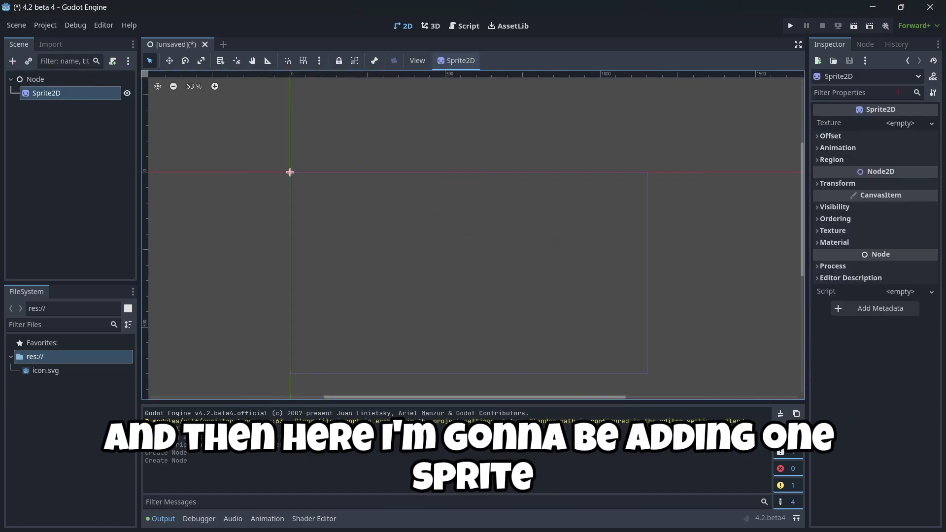
left_click(899, 129)
left_click(827, 365)
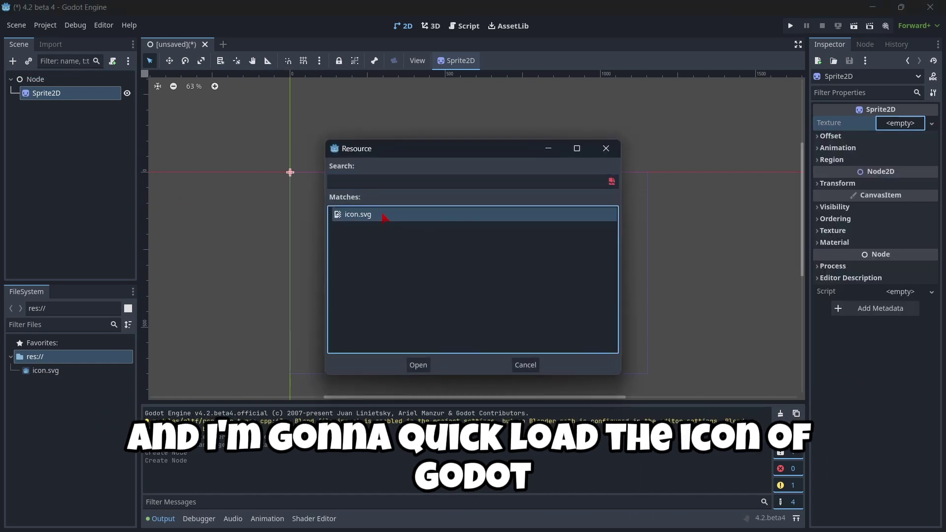
double_click(382, 215)
scroll(375, 249, "down", 1)
right_click(375, 249)
left_click(324, 218)
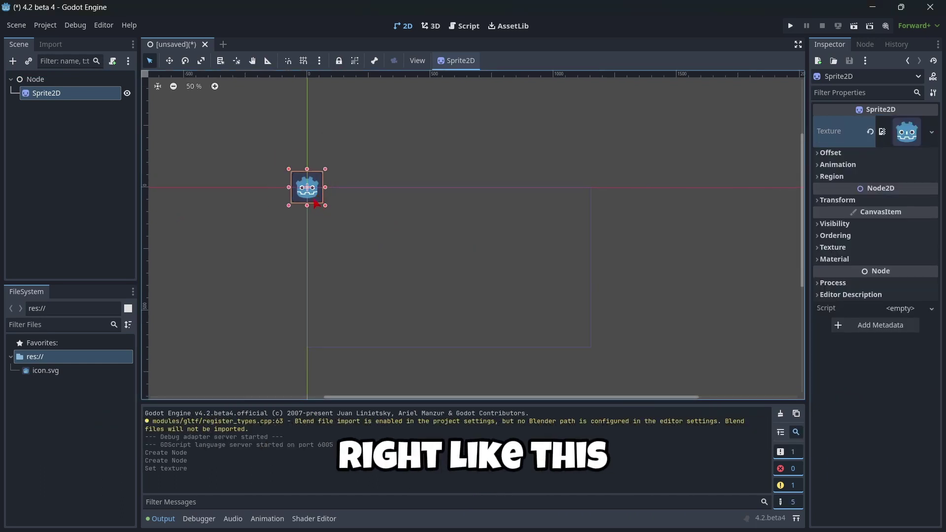
left_click_drag(317, 198, 599, 261)
scroll(360, 276, "up", 2)
- Duplicate the sprite twice to get Sprite2D, Sprite2D2 and Sprite2D3
left_click(77, 98)
key("ctrl+d")
left_click(76, 107)
key("ctrl+d")
left_click(47, 94)
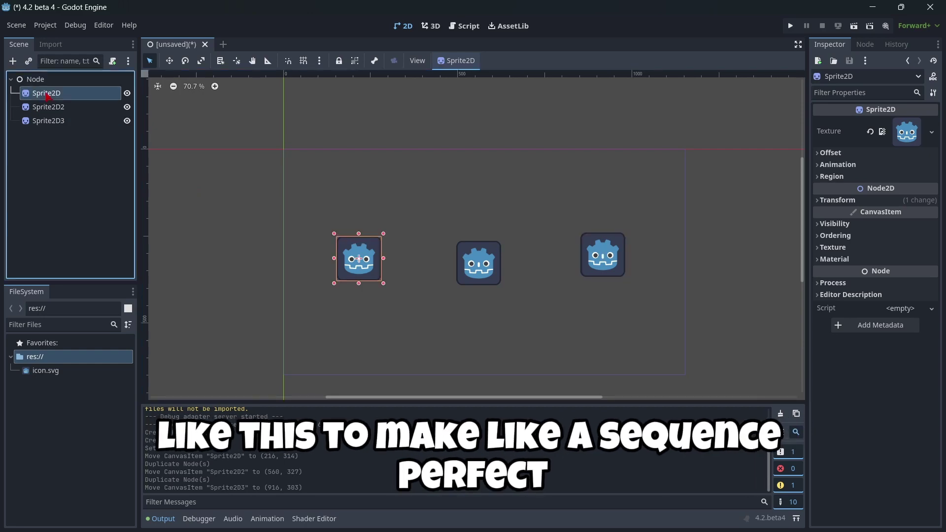
left_click(55, 108)
left_click(61, 121)
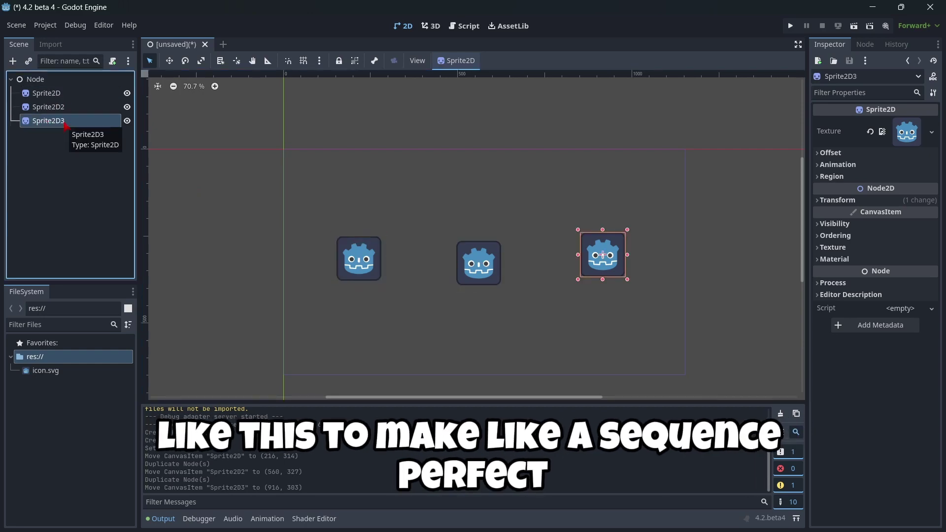
- Rename the root node to Main, save the scene as main.tscn, and begin attaching a script
left_click(77, 79)
left_click(77, 80)
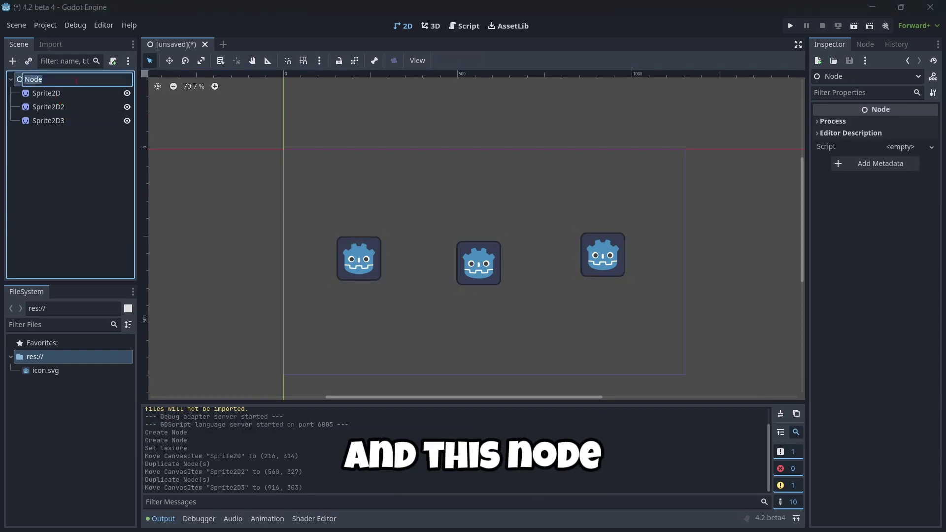
type("Main")
key("Return")
key("ctrl+s")
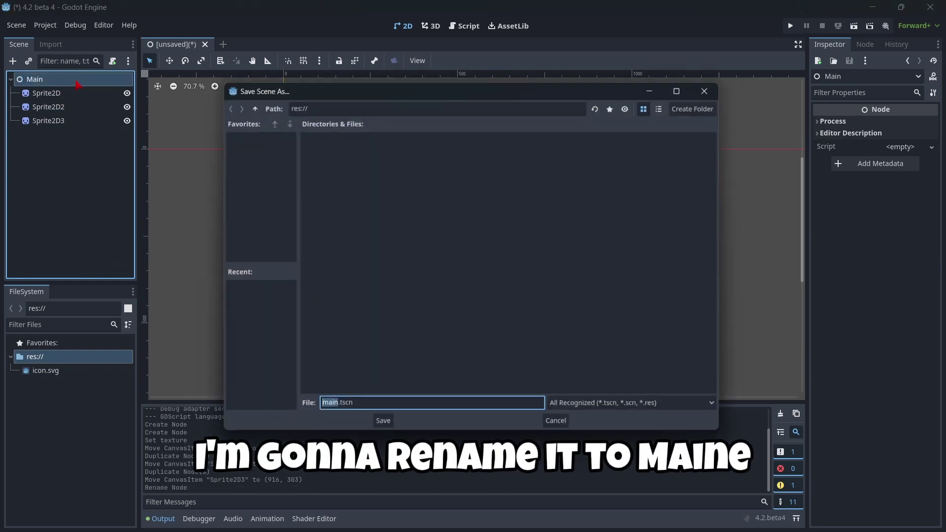
left_click(381, 428)
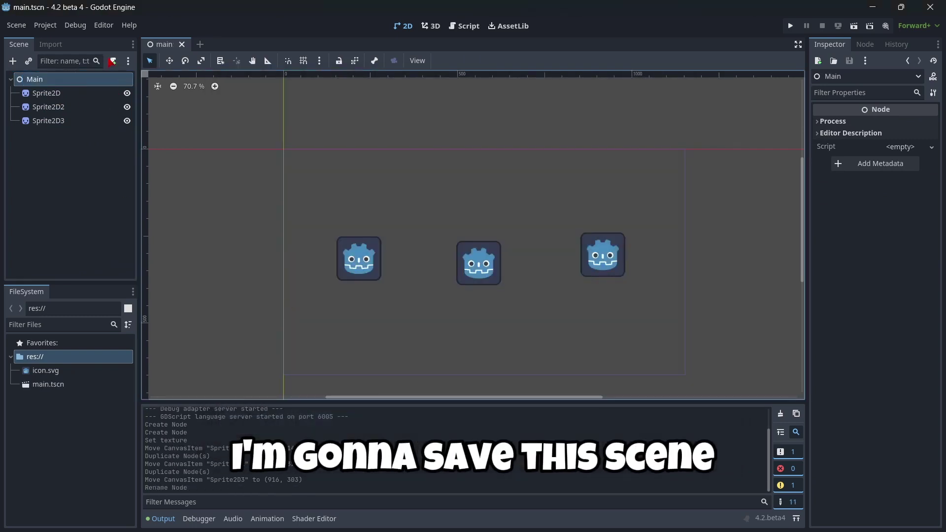
left_click(112, 61)
- Create main.gd and add a '#region Process' header with a closing #endregion line
left_click(430, 346)
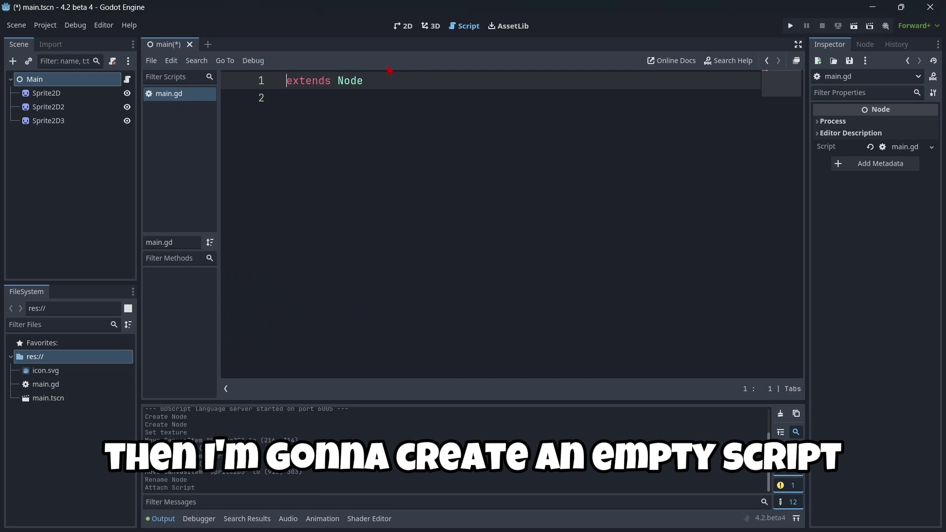
left_click(309, 100)
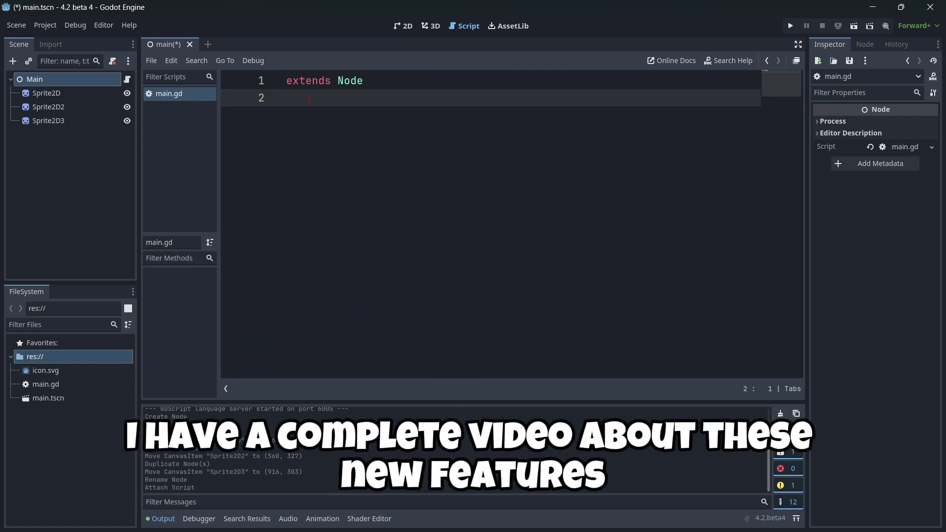
key("Return")
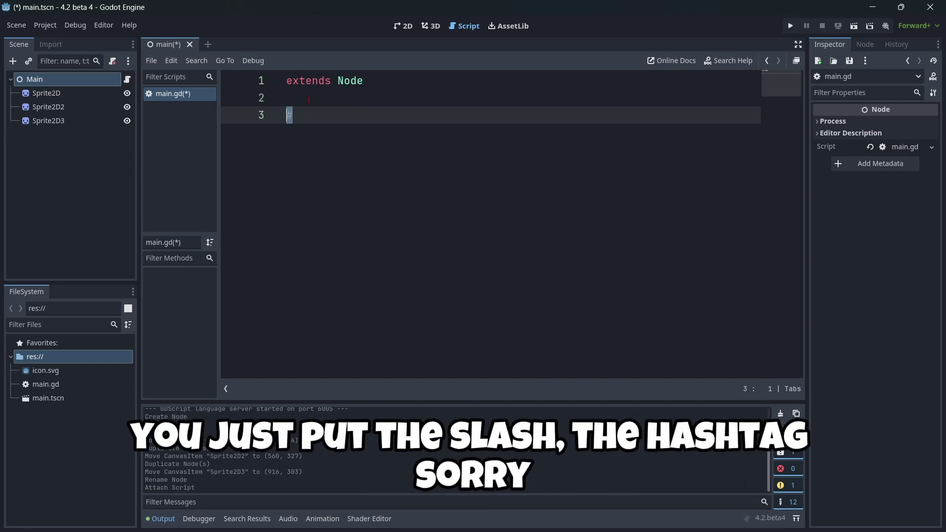
type("region")
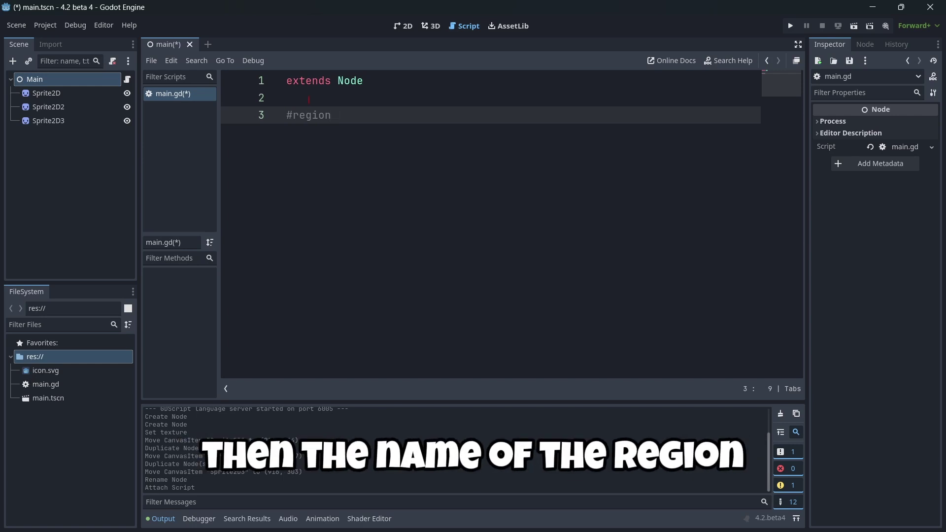
type(" Process")
key("Return")
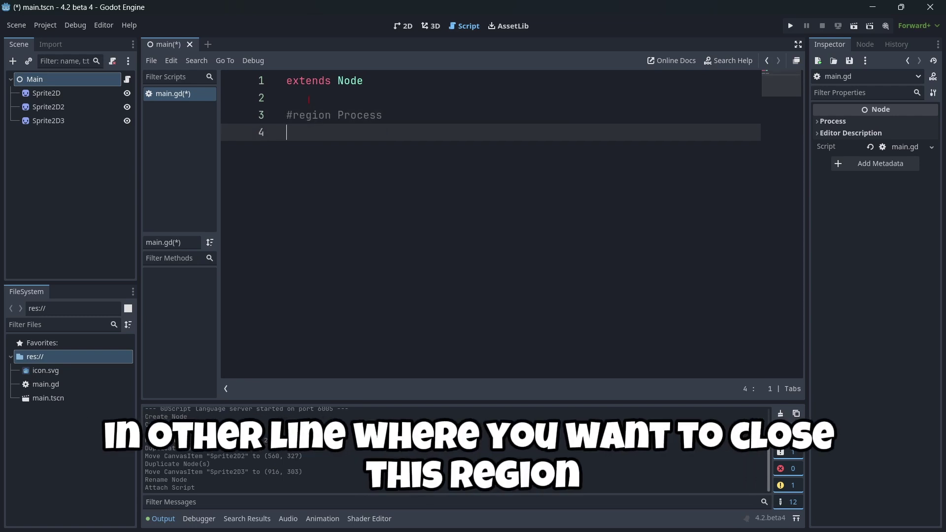
key("Return")
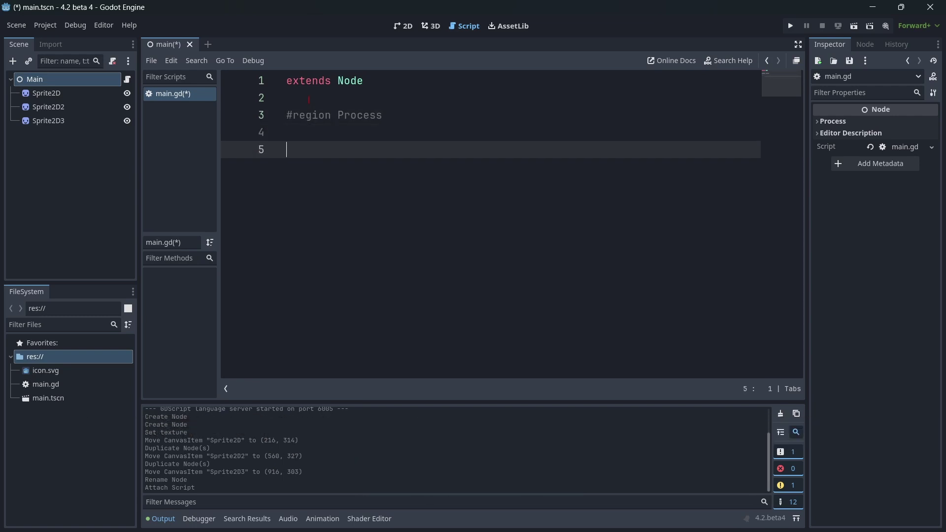
type("#endregion")
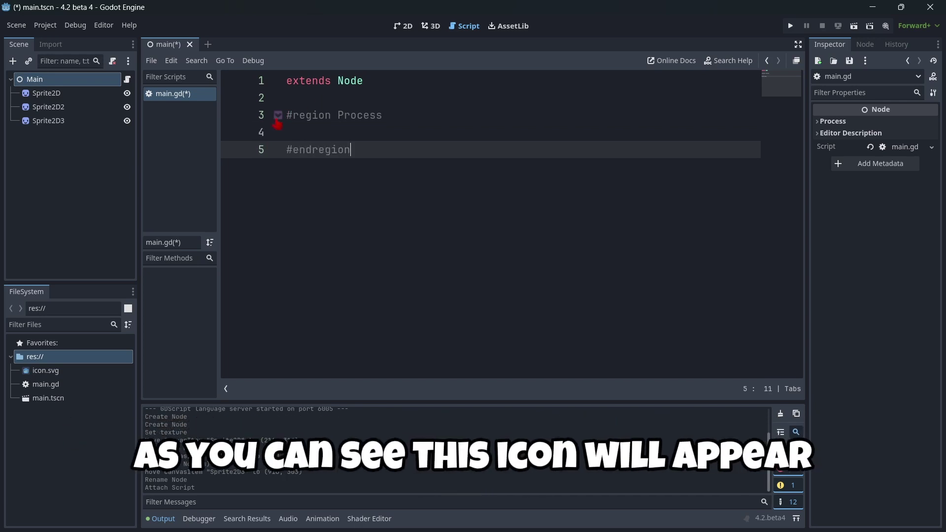
- Add func _process(delta) inside the region, then collapse and expand the Process region
key("Up")
key("Up")
key("End")
key("Down")
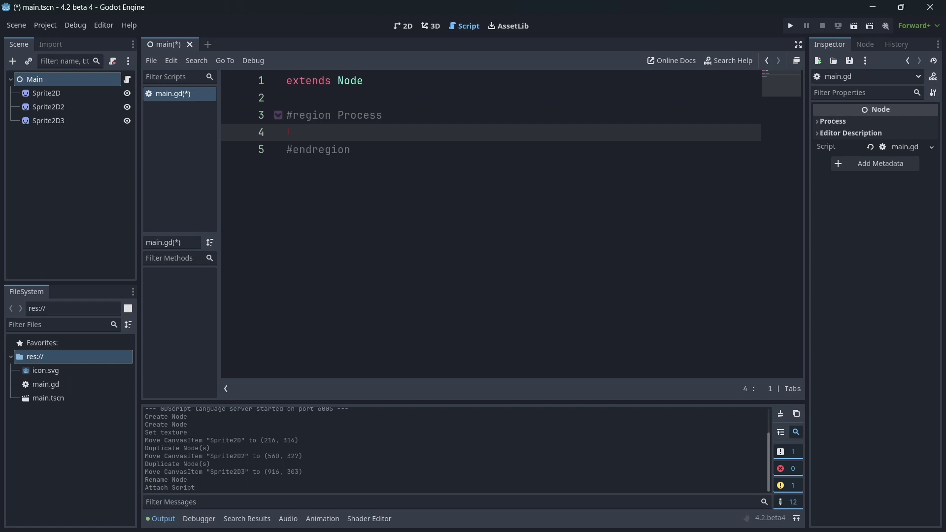
type("func _")
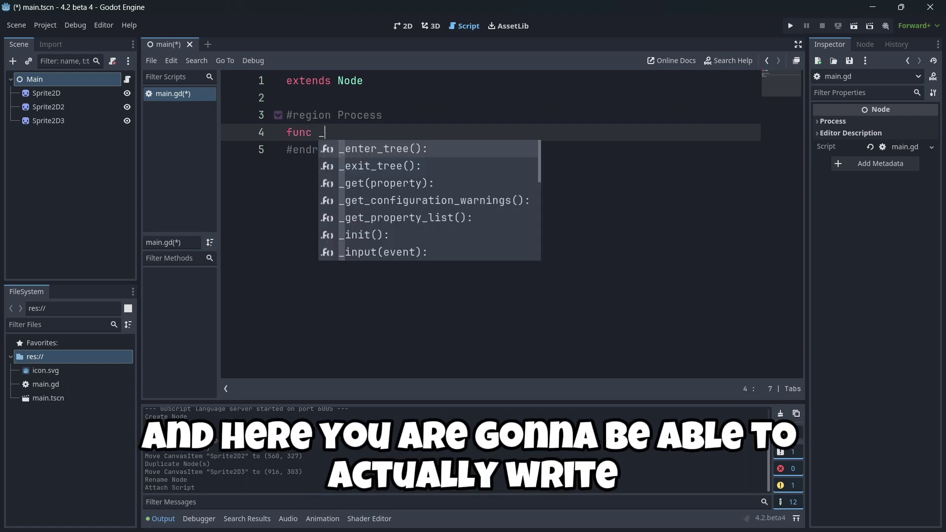
type("pr")
key("Return")
key("Return")
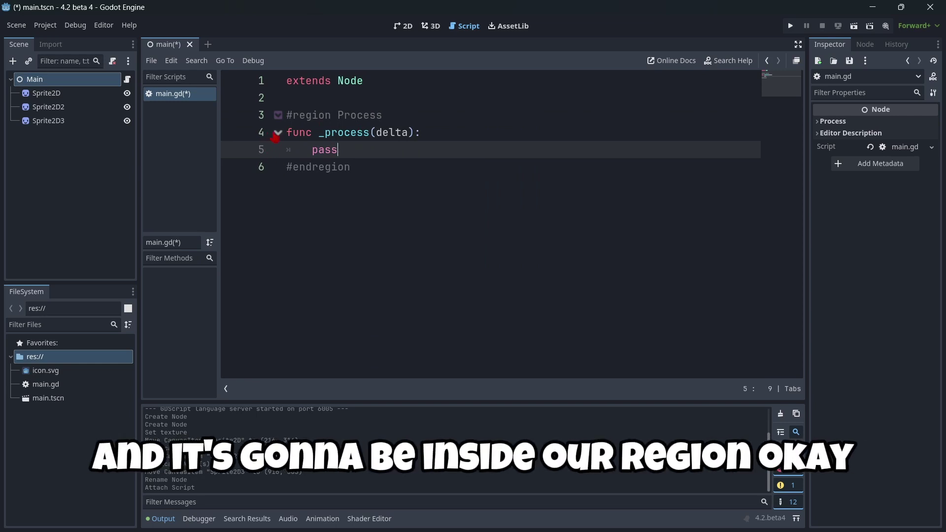
left_click(277, 116)
left_click(278, 117)
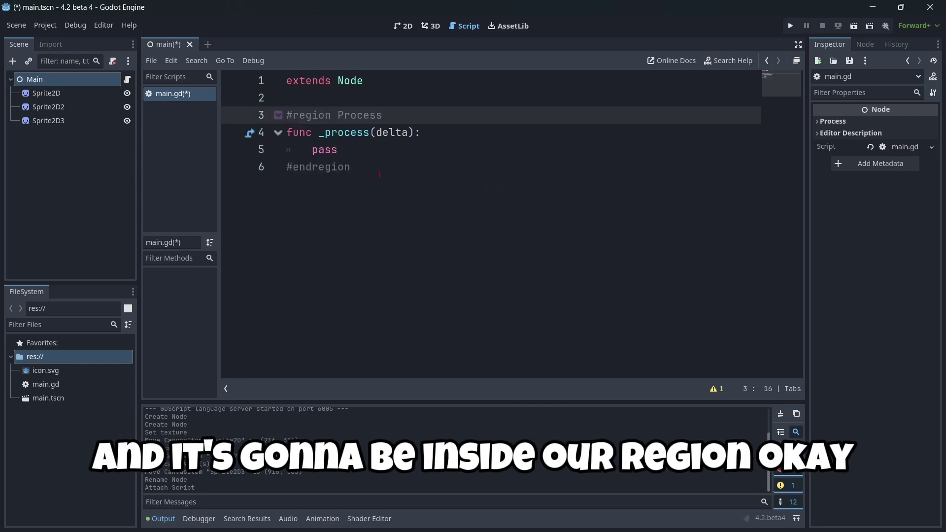
- Add func _ready(): with a pass body below #endregion using autocomplete
left_click(380, 171)
key("Return")
key("Return")
type("func ")
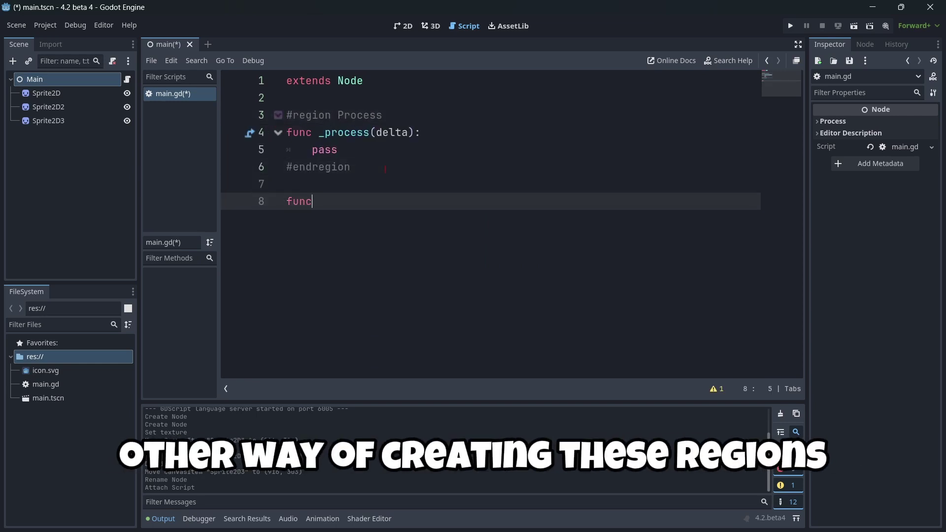
type("_r")
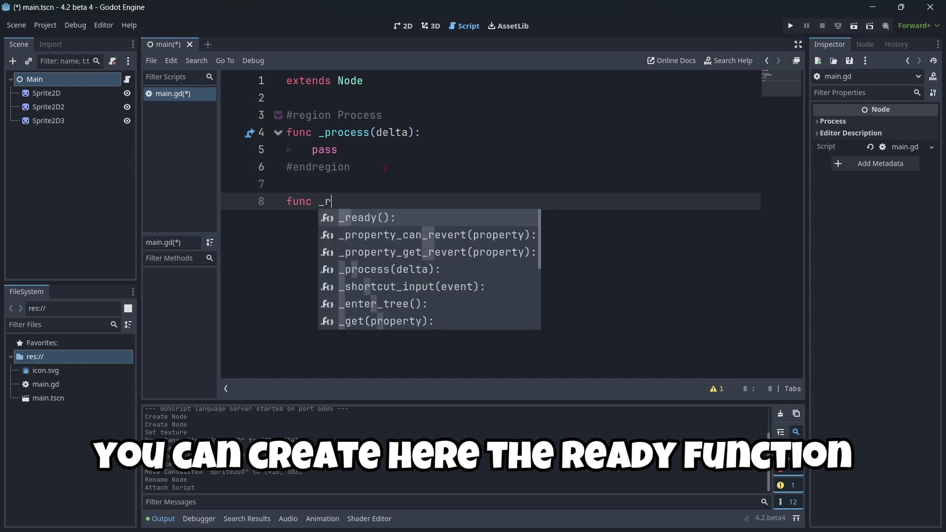
key("Return")
type("pass")
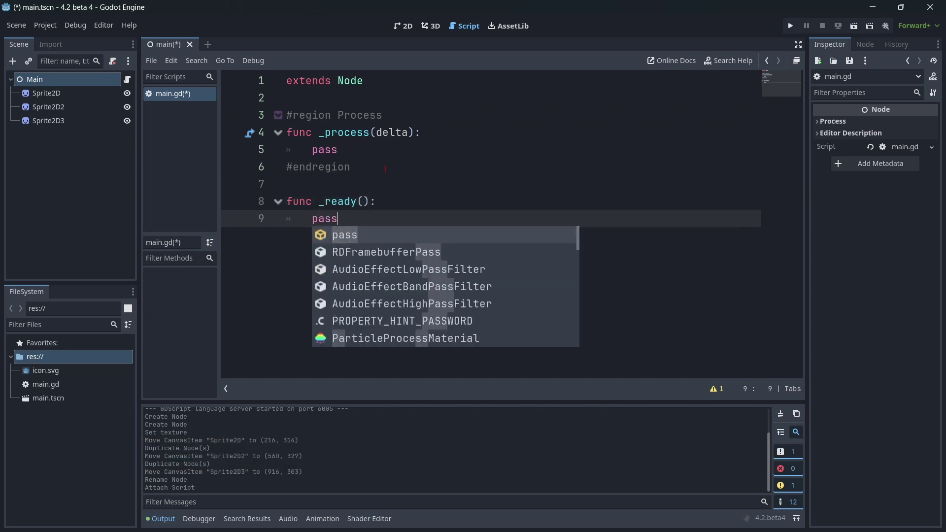
- Select both _ready lines and try folding and unfolding the function with Alt+F
key("shift+Home")
key("shift+Home")
key("shift+Up")
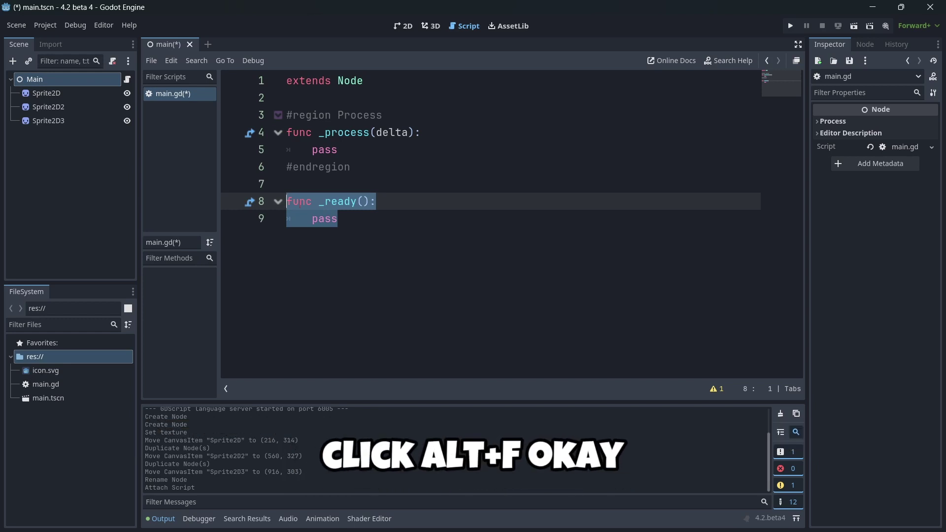
key("alt+f")
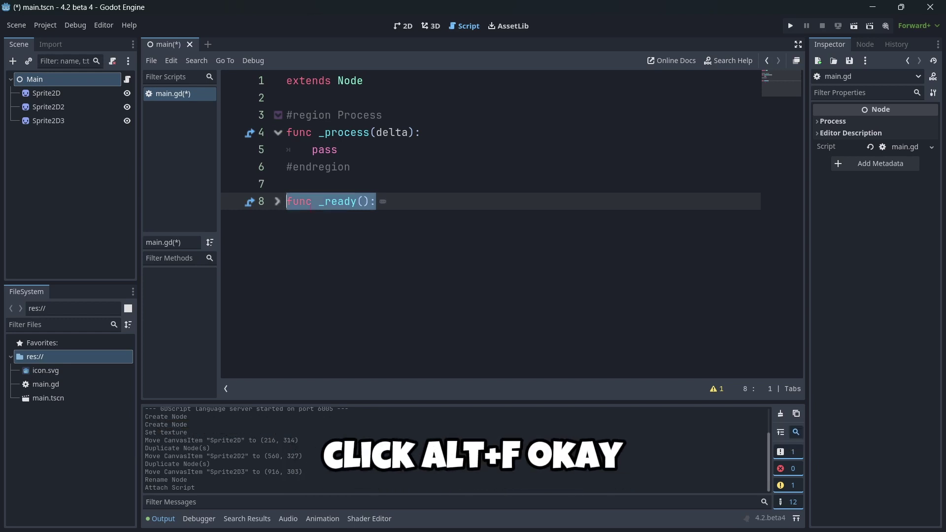
left_click(277, 202)
left_click(277, 202)
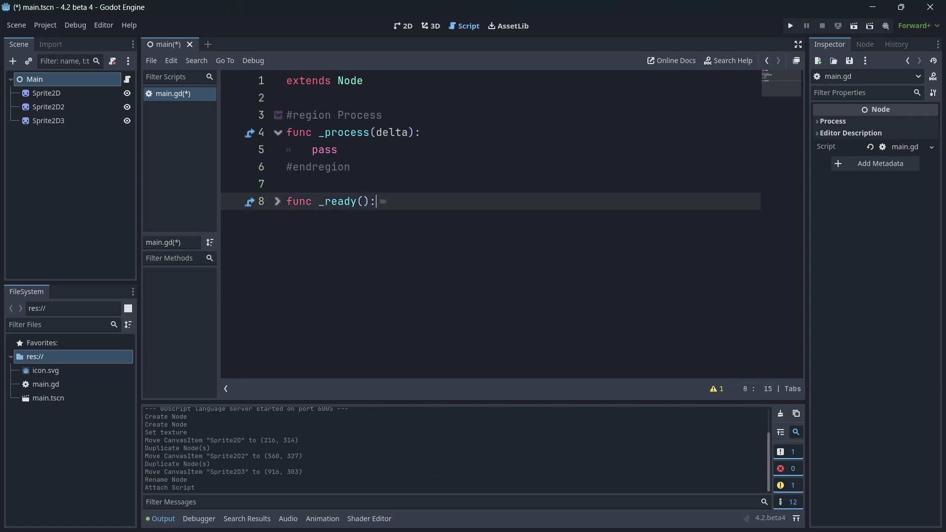
- Re-complete the _ready() function with a body line and reselect the whole function
left_click(346, 234)
key("BackSpace")
key("BackSpace")
key("BackSpace")
key("BackSpace")
key("BackSpace")
key("BackSpace")
key("BackSpace")
key("BackSpace")
key("BackSpace")
key("BackSpace")
key("BackSpace")
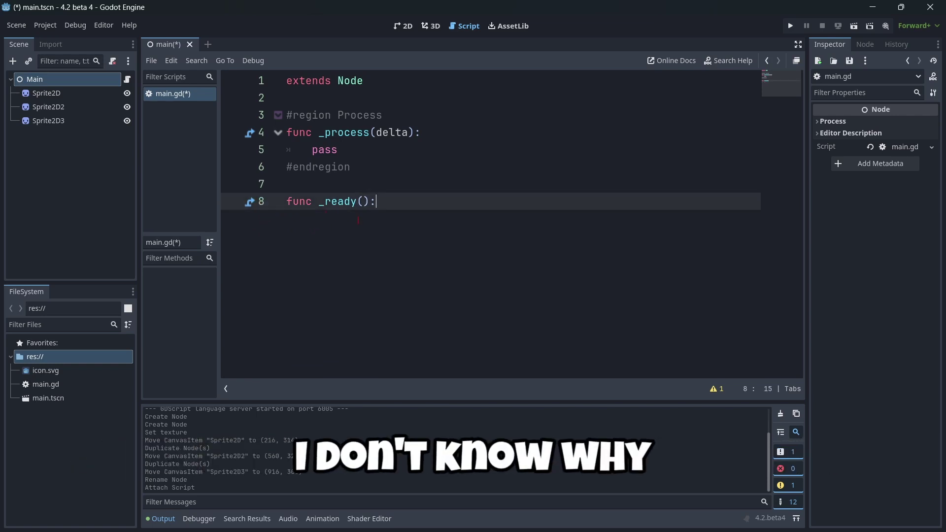
type("d")
key("Return")
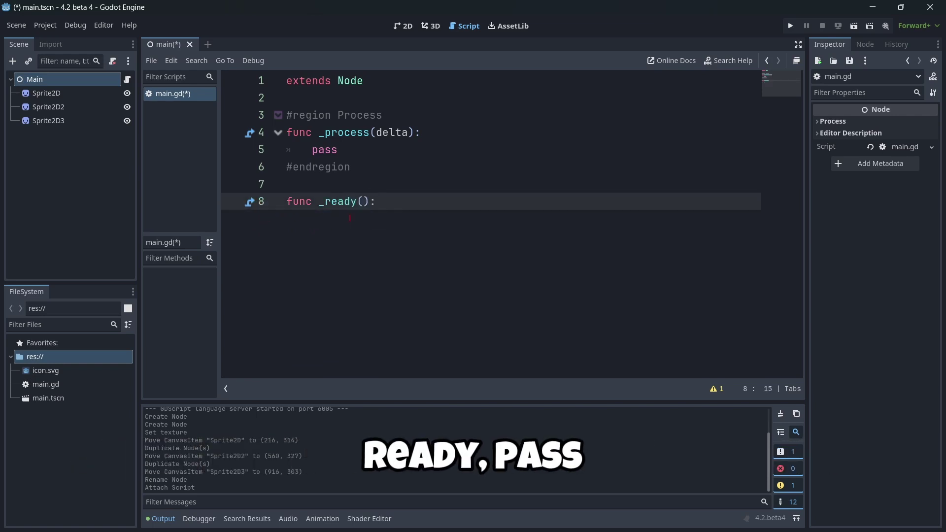
key("Return")
key("shift+Up")
key("shift+Home")
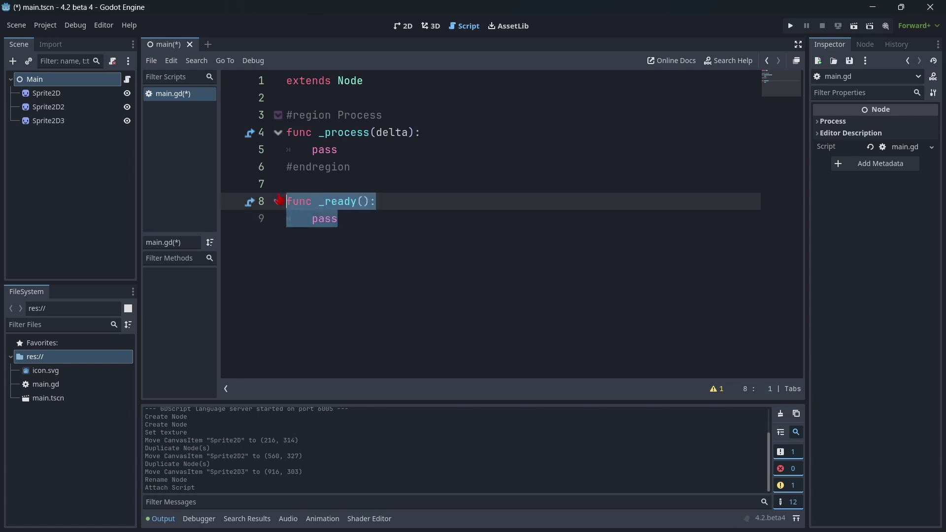
- Wrap the selected _ready function in a new code region via Create Code Region
right_click(312, 209)
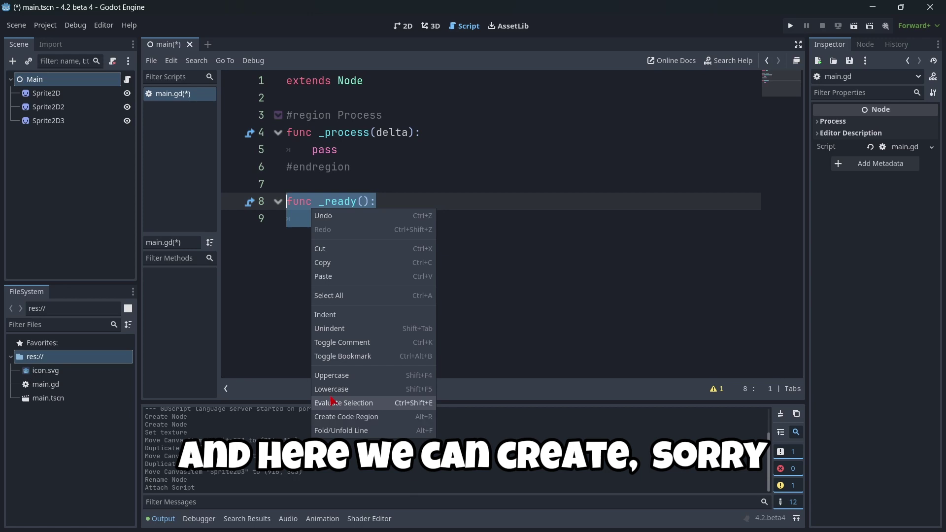
left_click(297, 204)
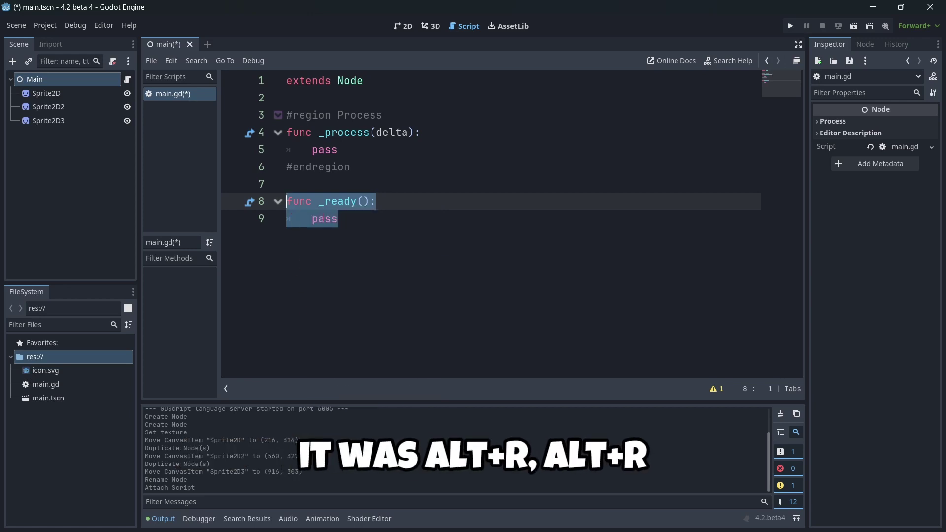
key("alt+r")
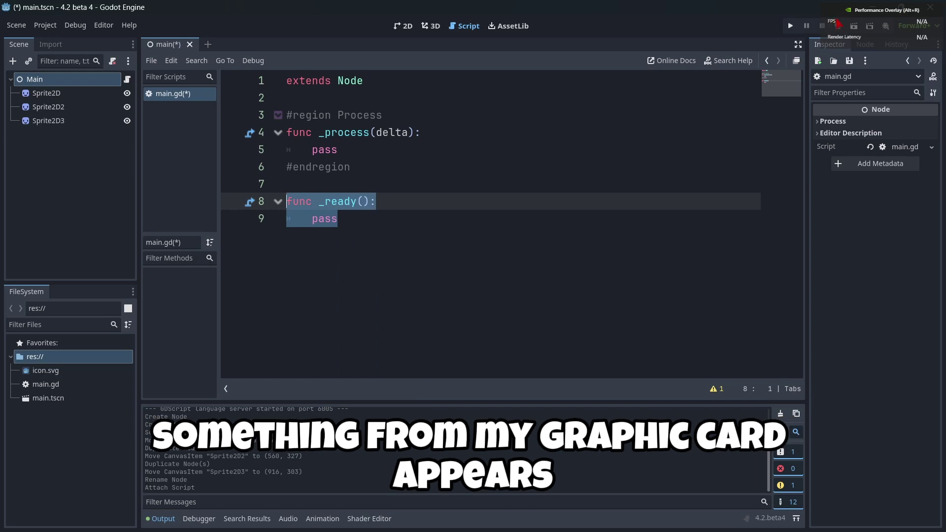
left_click(345, 223)
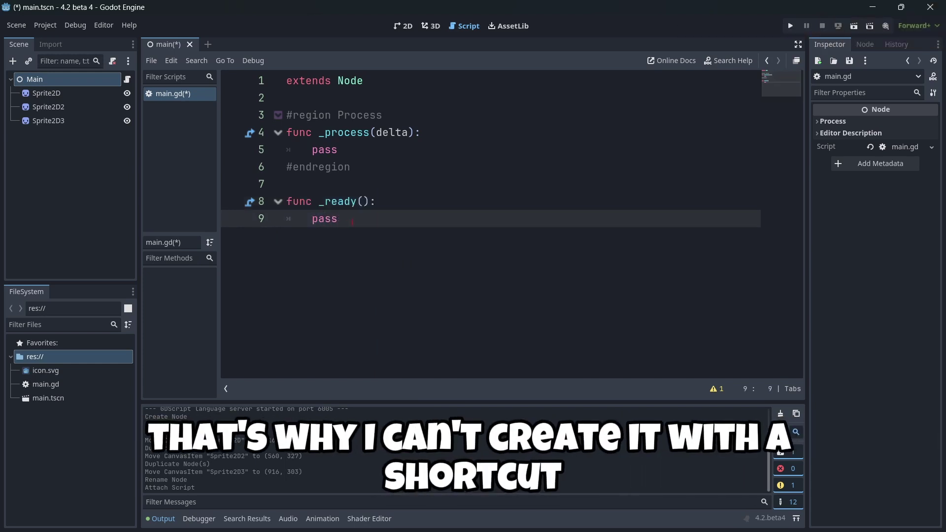
left_click_drag(352, 222, 277, 211)
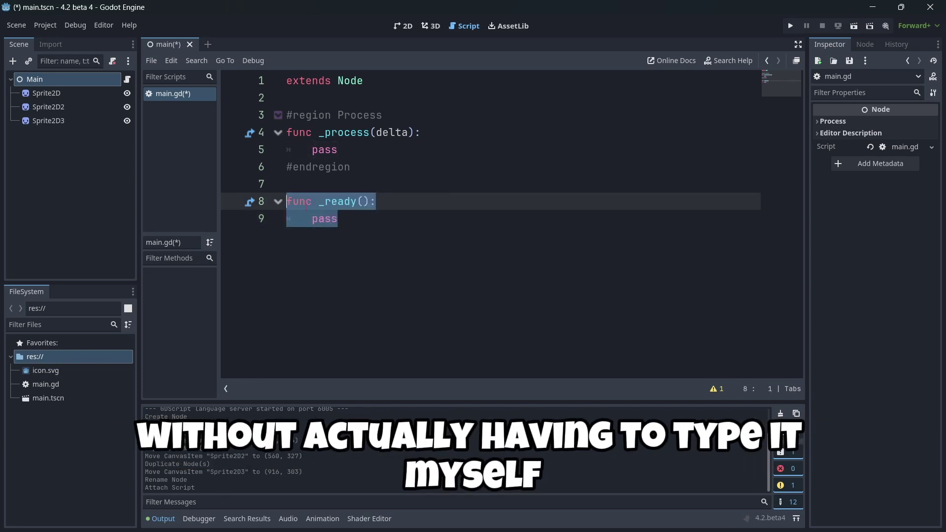
right_click(306, 206)
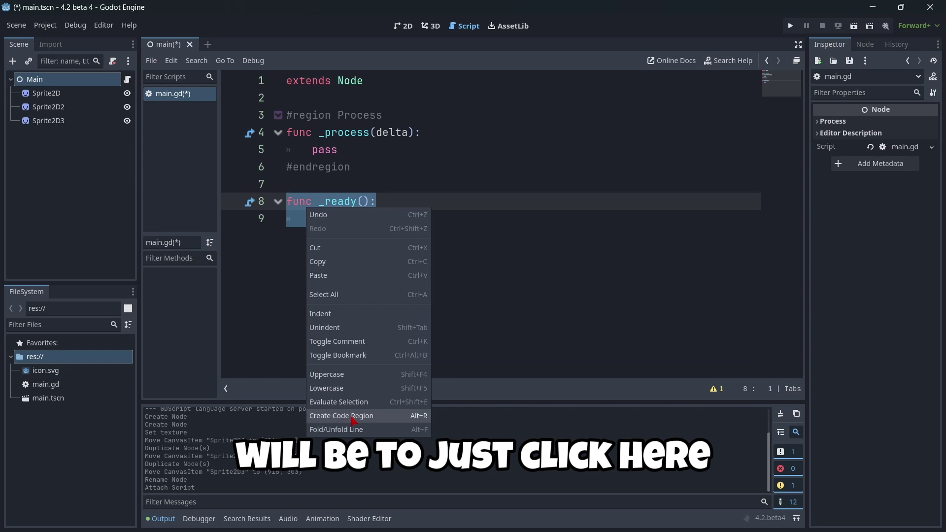
left_click(353, 421)
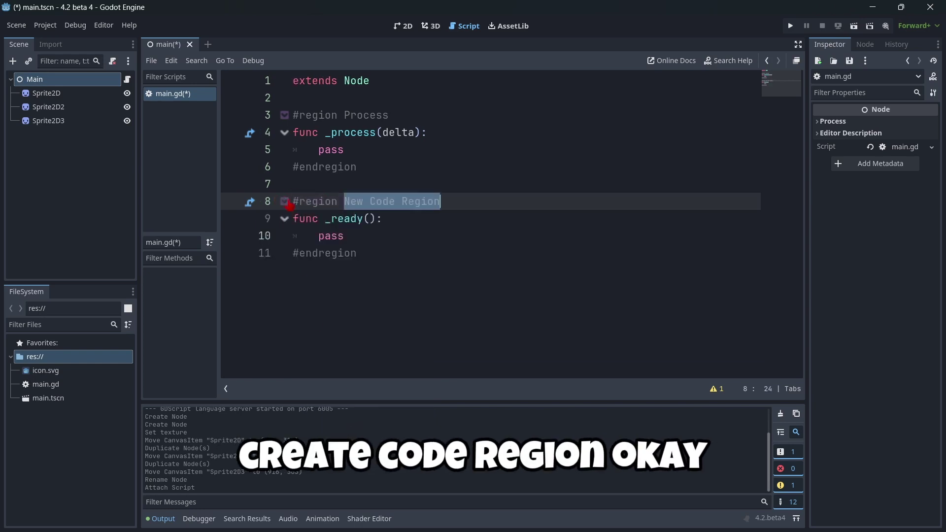
- Rename the 'New Code Region' placeholder to Ready, then test folding the Process region
left_click(379, 267)
left_click_drag(440, 202, 344, 201)
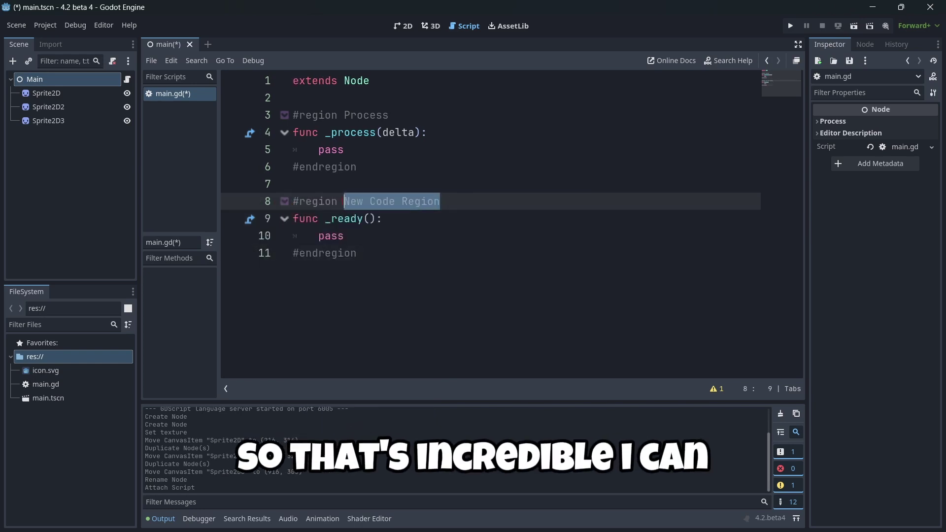
type("Ready")
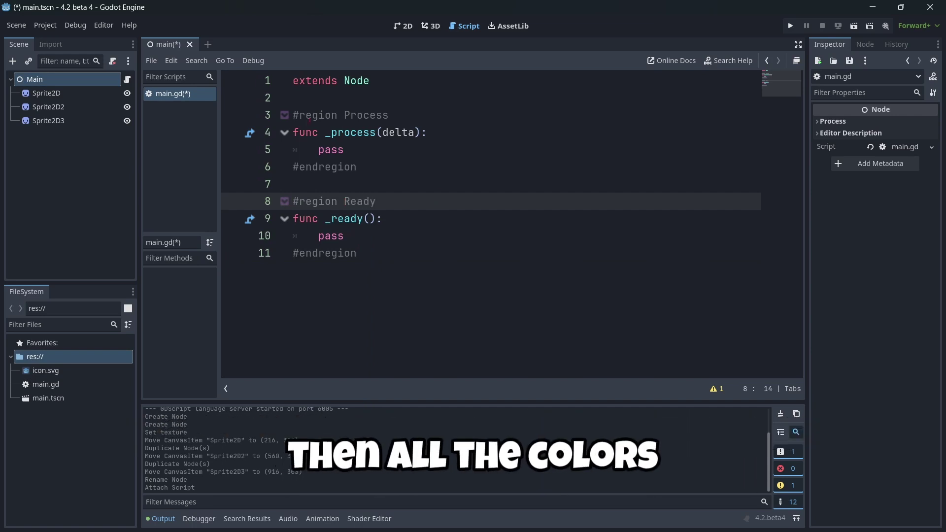
left_click(285, 115)
left_click(284, 115)
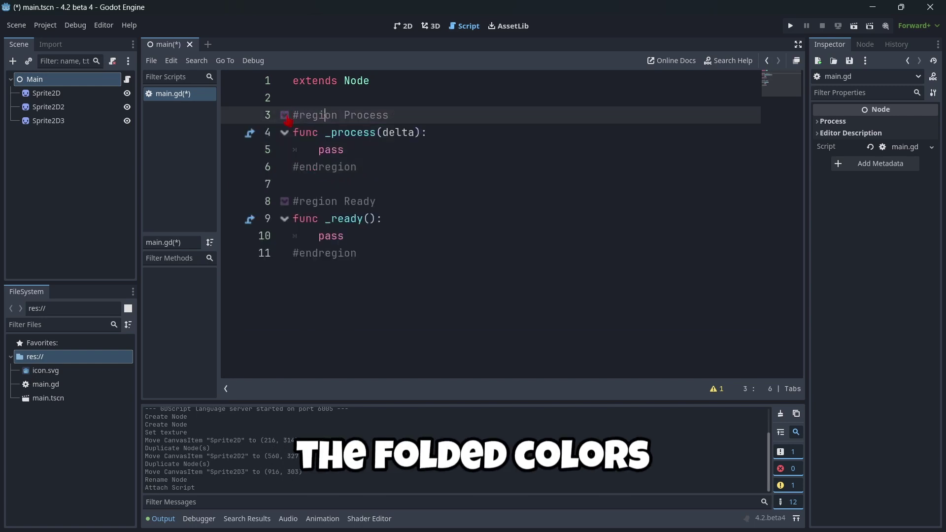
- Browse the Text Editor > Theme colour settings in Editor Settings
left_click(102, 26)
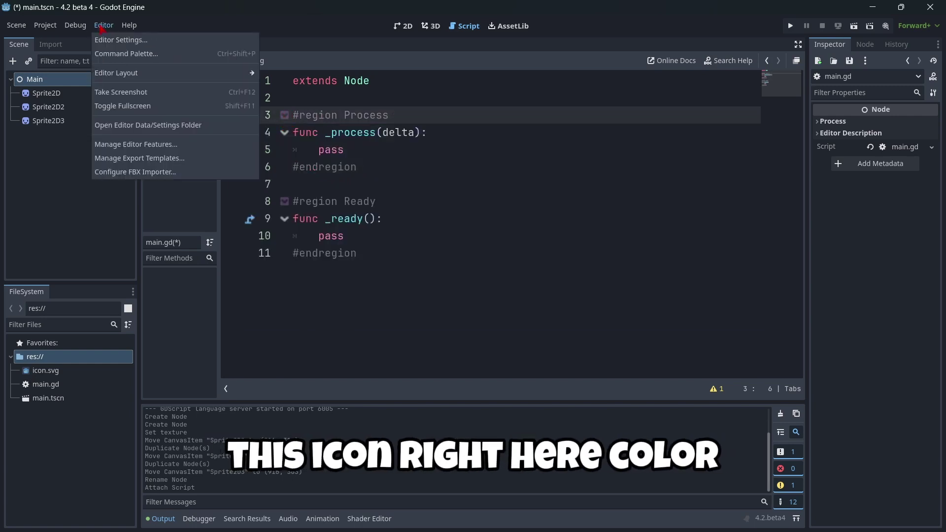
left_click(103, 40)
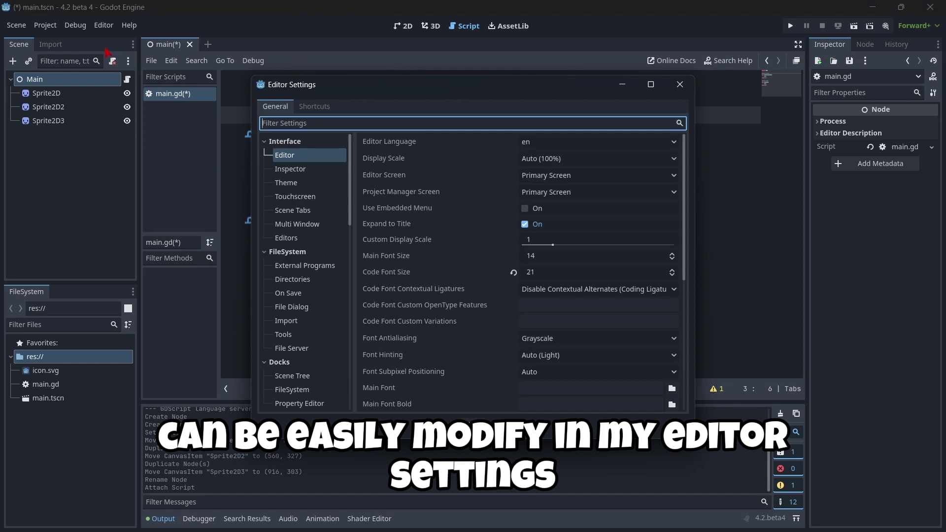
scroll(294, 216, "down", 5)
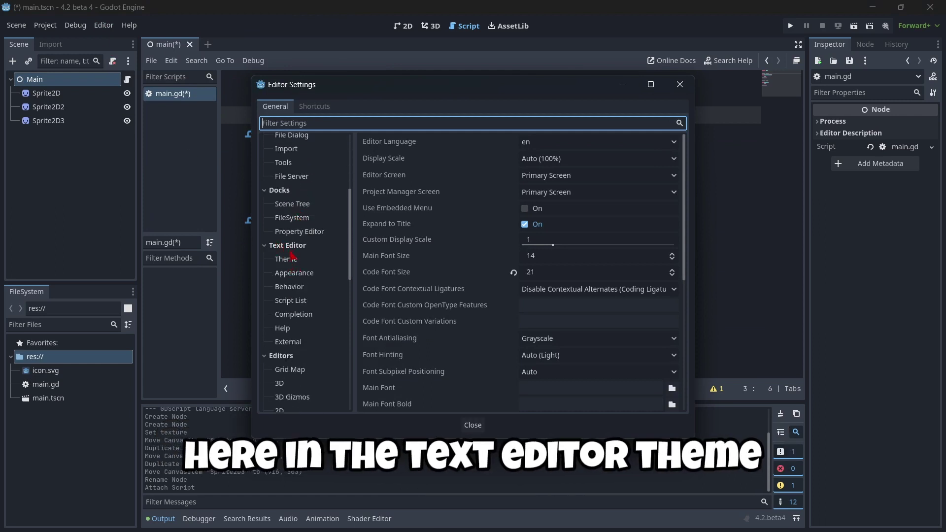
left_click(297, 260)
scroll(457, 239, "down", 8)
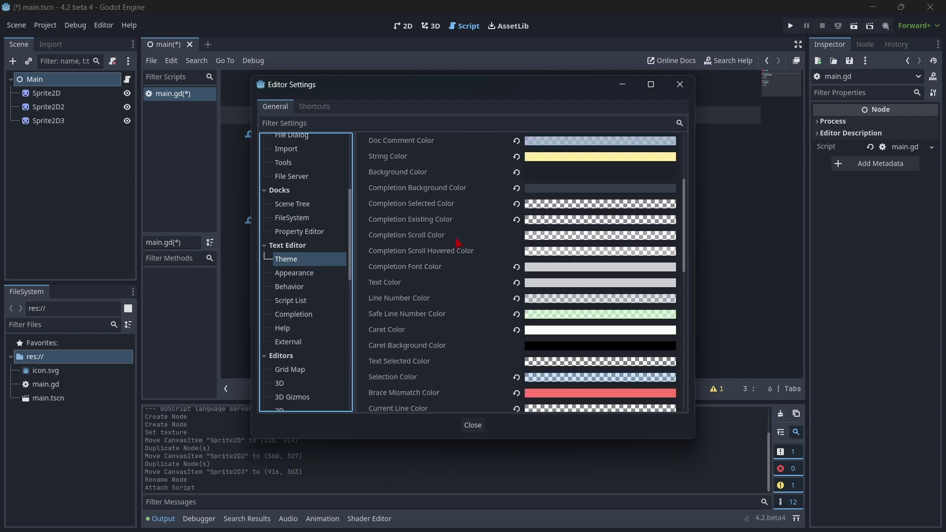
scroll(455, 238, "down", 4)
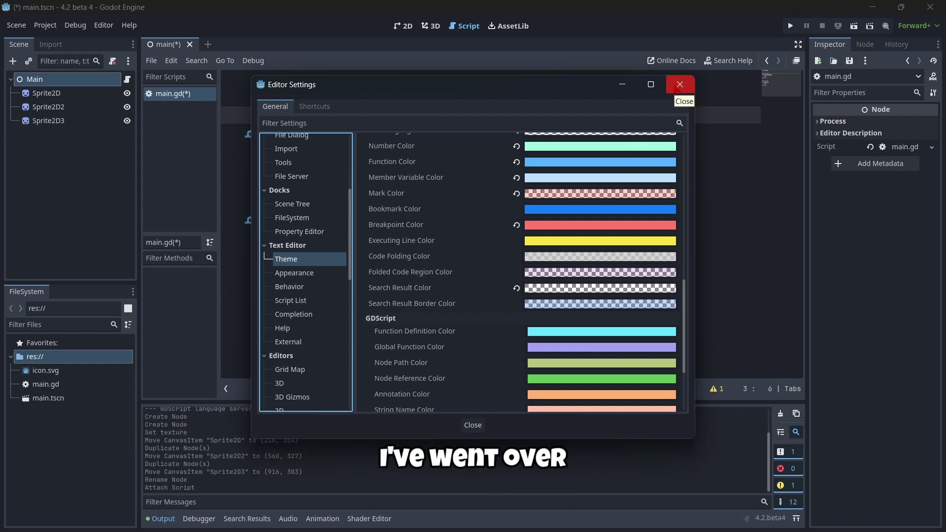
scroll(451, 227, "down", 3)
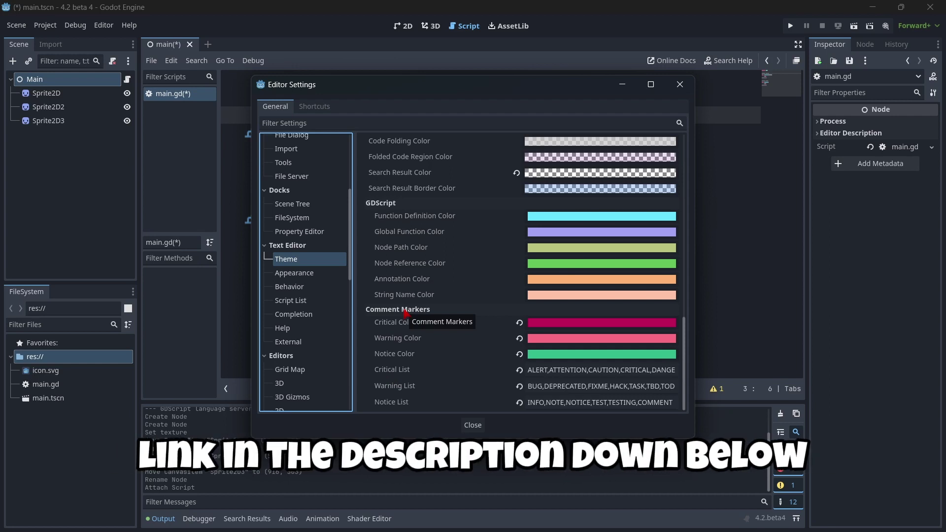
- Close Editor Settings and delete pass from the _process body
key("Escape")
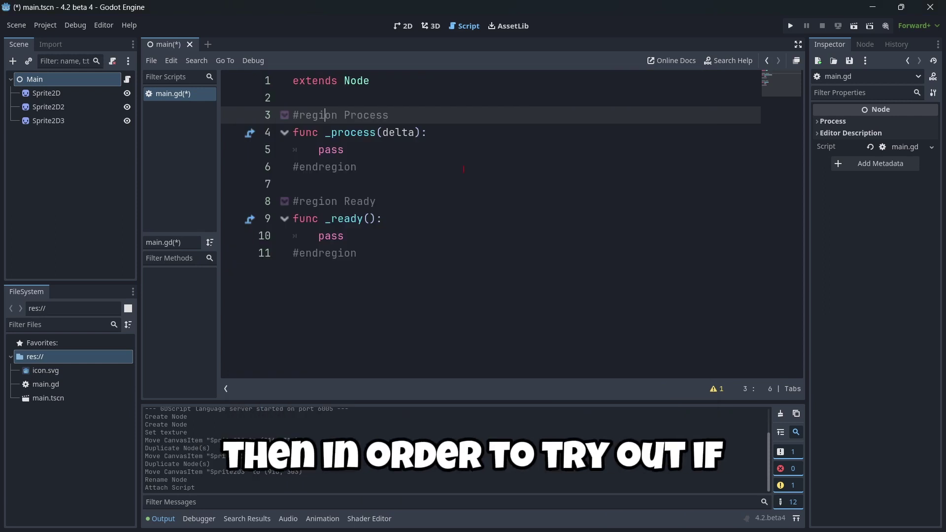
left_click_drag(344, 149, 318, 150)
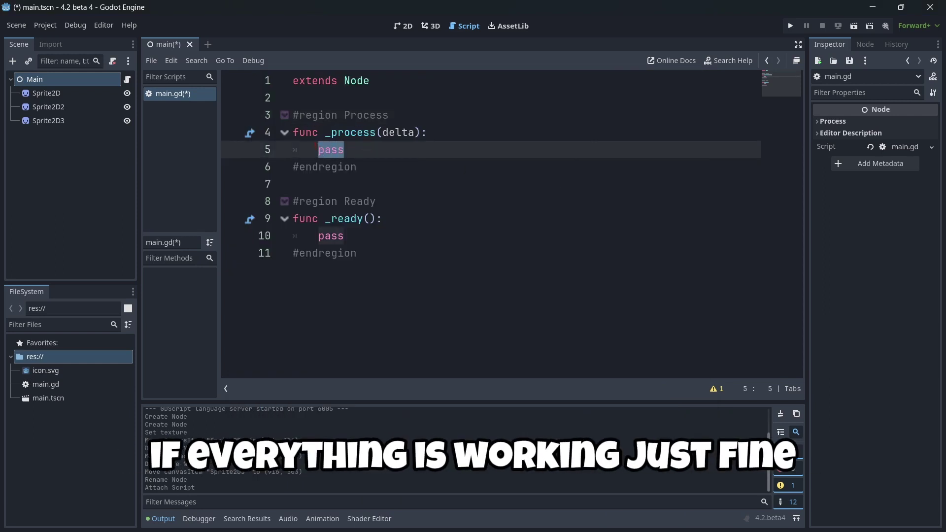
key("BackSpace")
- Put $Sprite2D.modulate = Color.REBECCA_PURPLE in _ready, dropping its pass and restoring pass in _process
type("$Sprite")
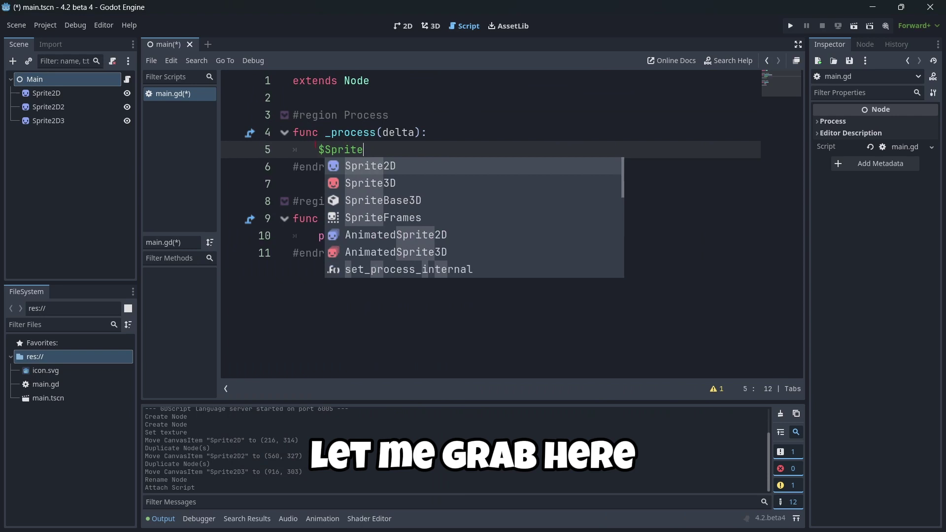
type("2D.modu")
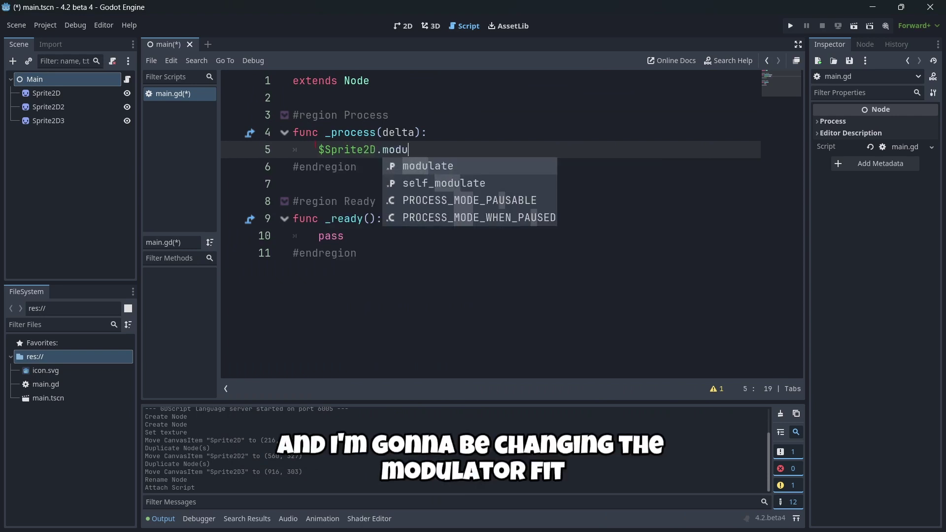
key("alt+Down")
key("alt+Down")
key("alt+Down")
key("alt+Down")
key("alt+Down")
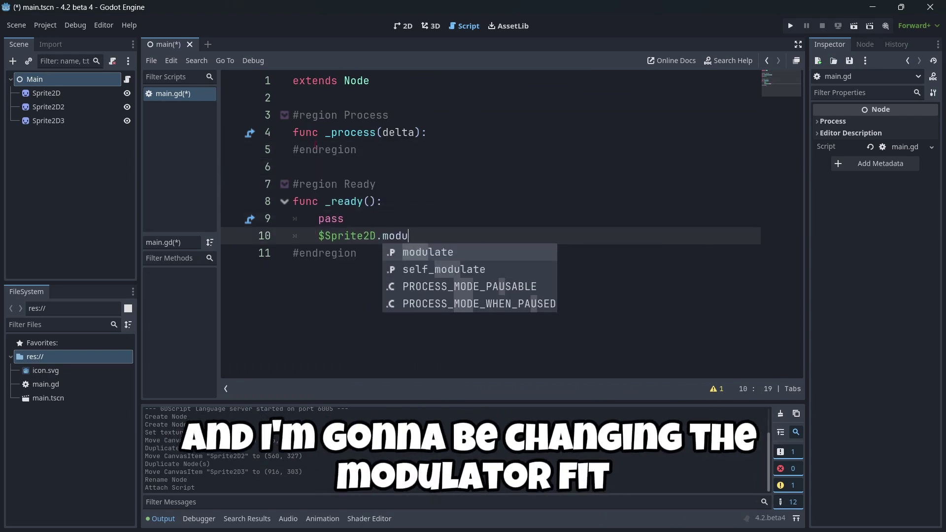
key("Return")
type("= ")
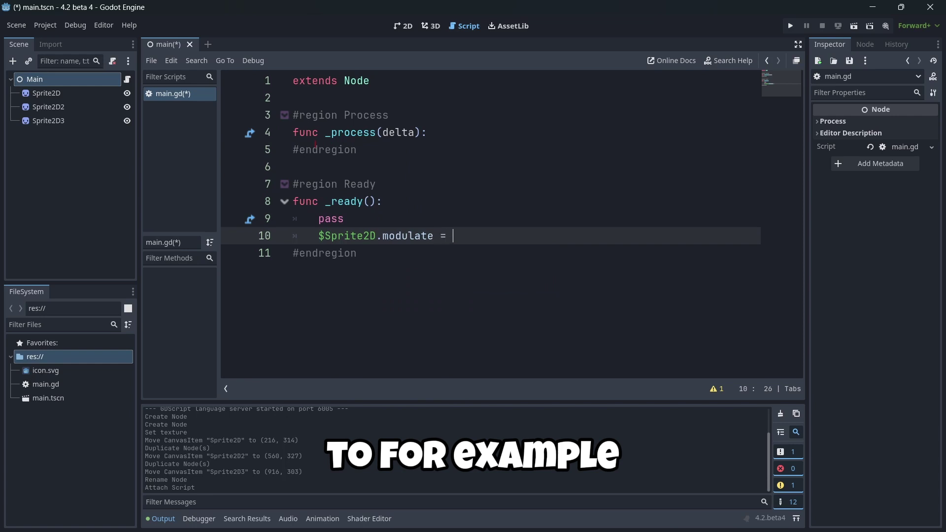
type("Color.re")
key("Return")
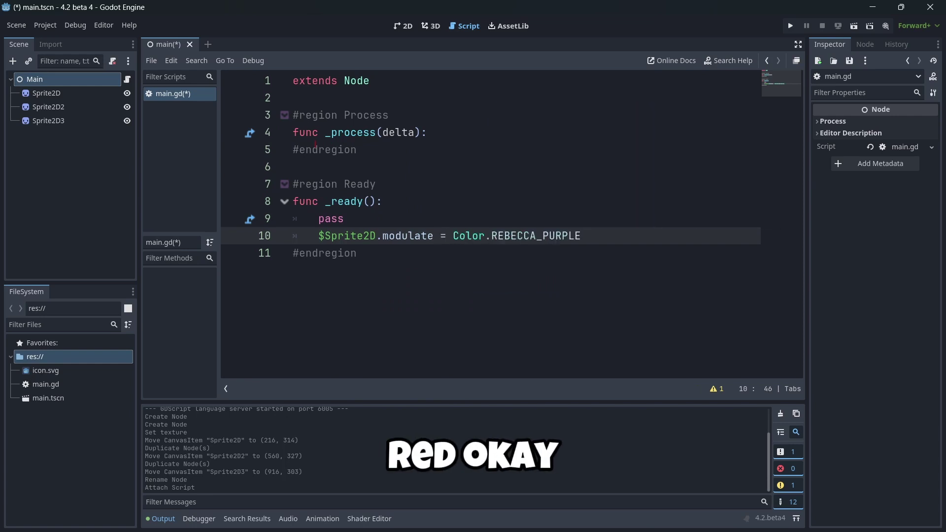
key("Up")
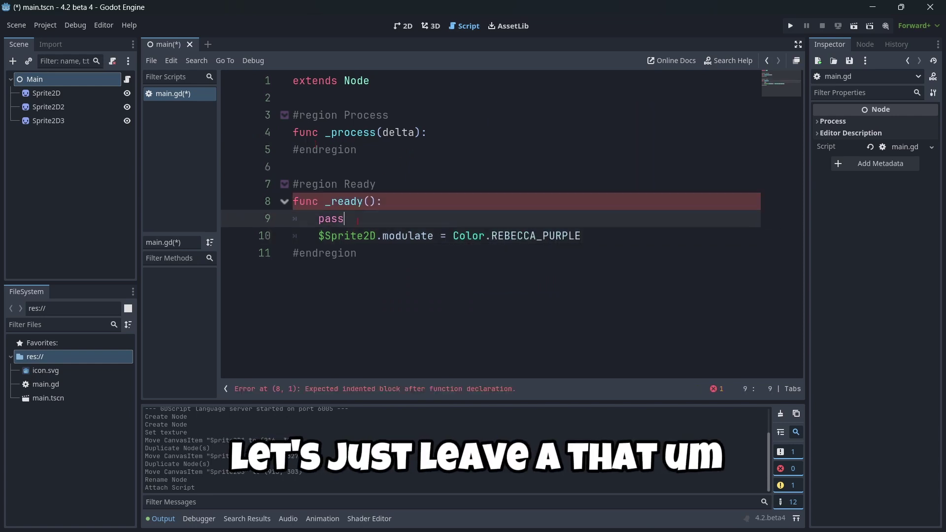
key("ctrl+shift+k")
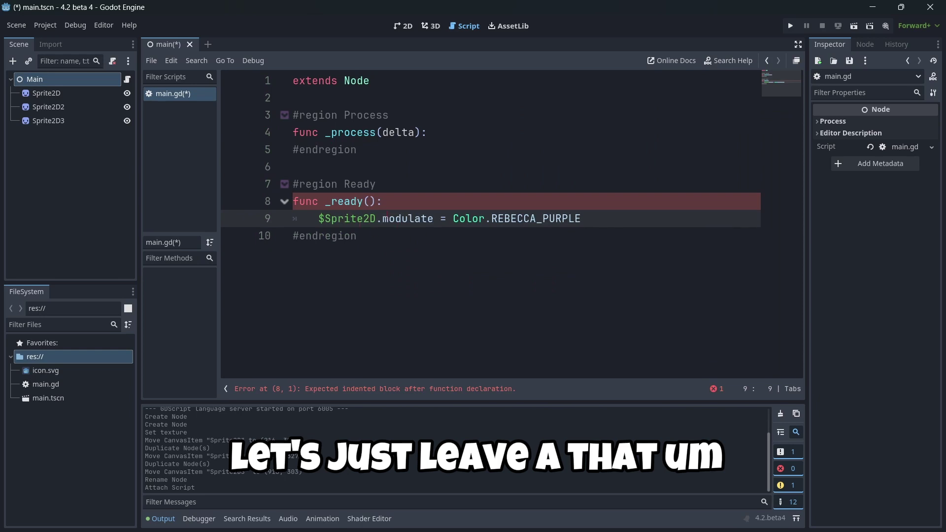
left_click(582, 218)
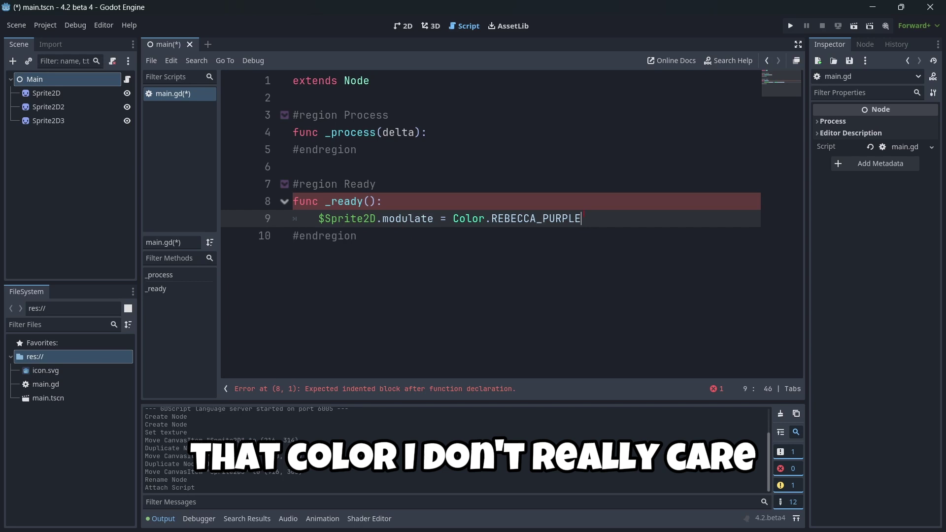
key("ctrl+z")
- Run the game with main.tscn as main scene, check the purple sprite, then close it
left_click(791, 27)
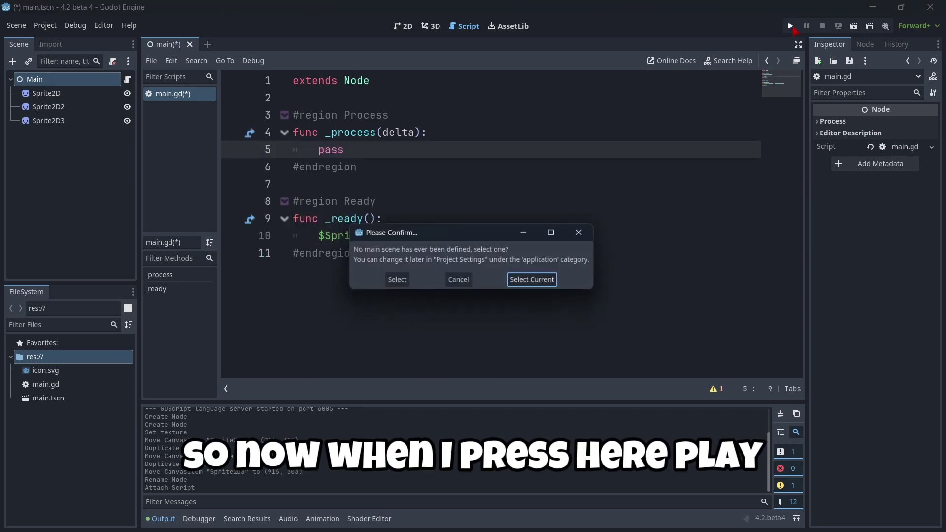
left_click(527, 282)
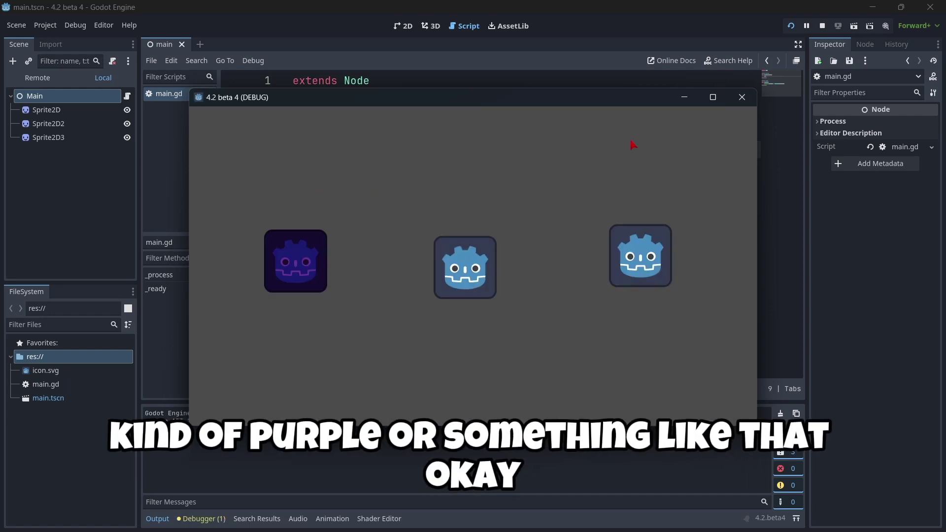
left_click(741, 97)
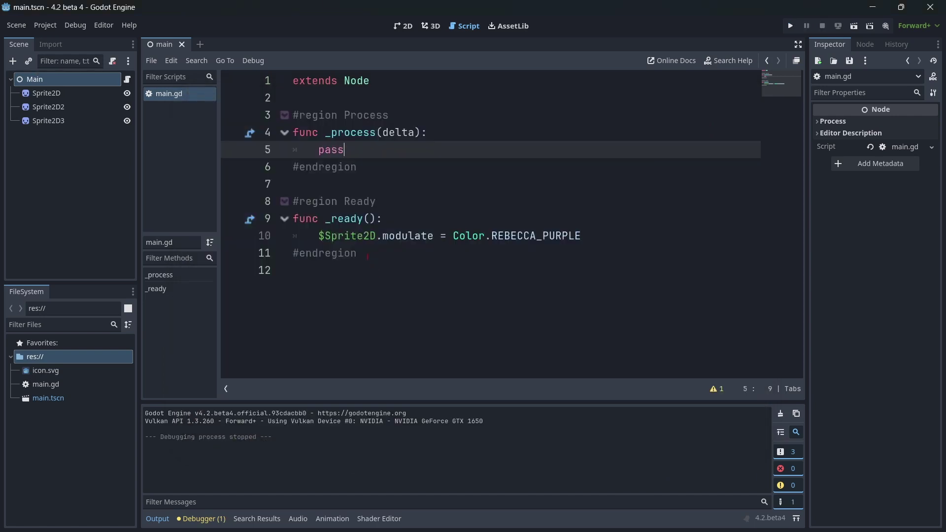
- Delete the Ready region and its leftover empty lines
left_click_drag(375, 253, 261, 205)
key("BackSpace")
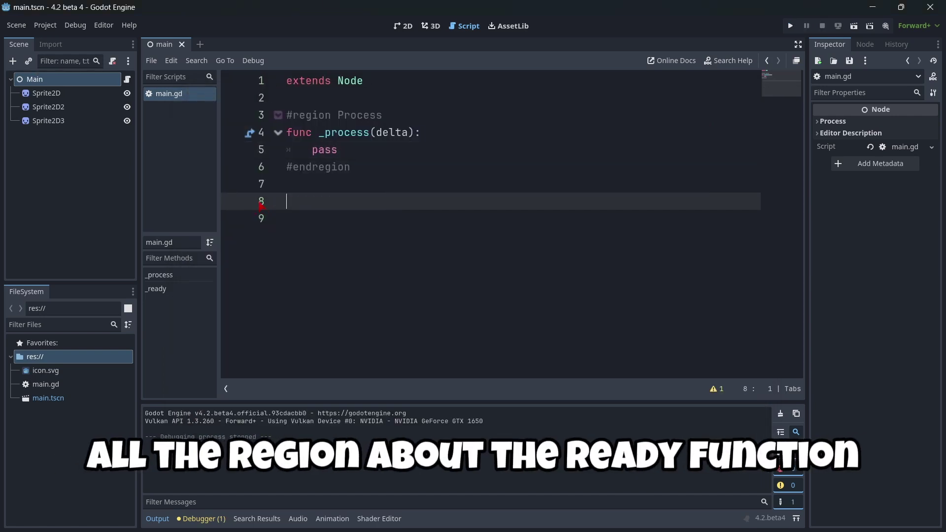
key("BackSpace")
key("Down")
key("BackSpace")
key("BackSpace")
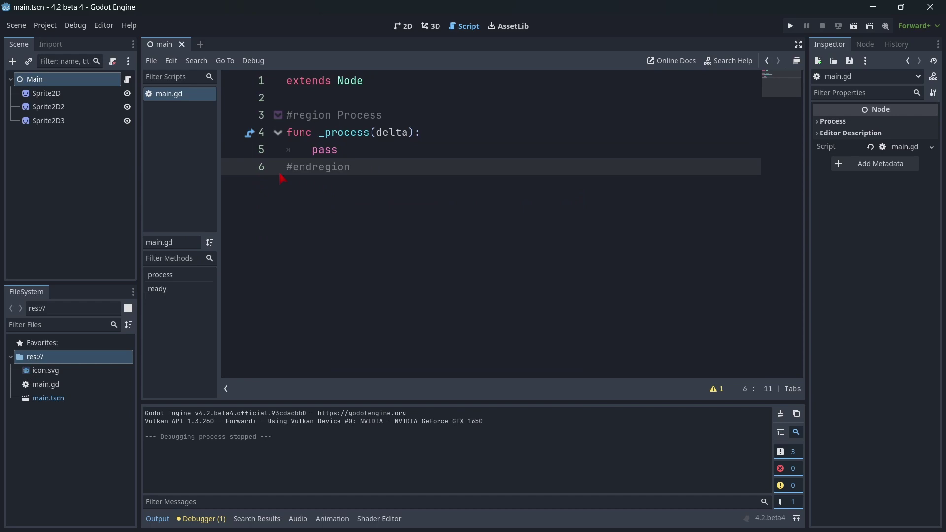
- Replace pass with 'if Input.is_key_pressed(KEY_1):' setting $Sprite2D.modulate = Color.RED
double_click(324, 150)
type("if ")
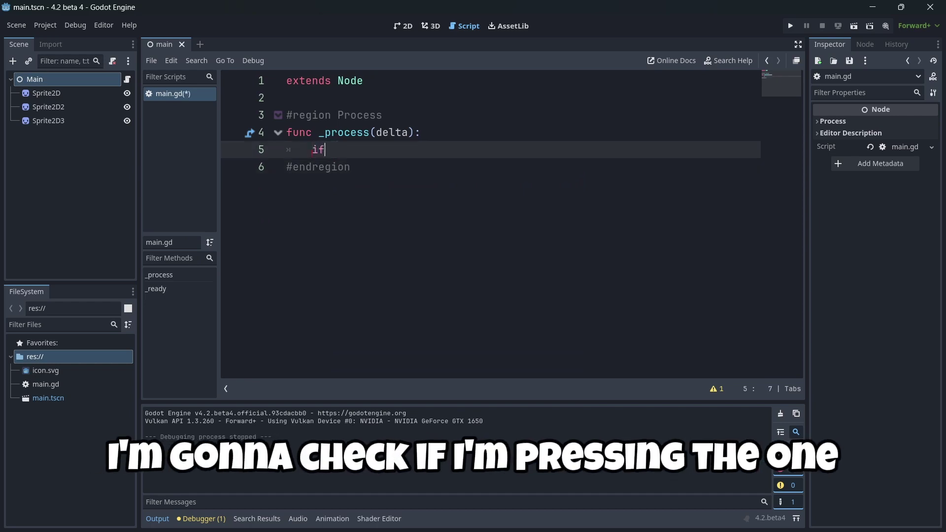
type("Input.")
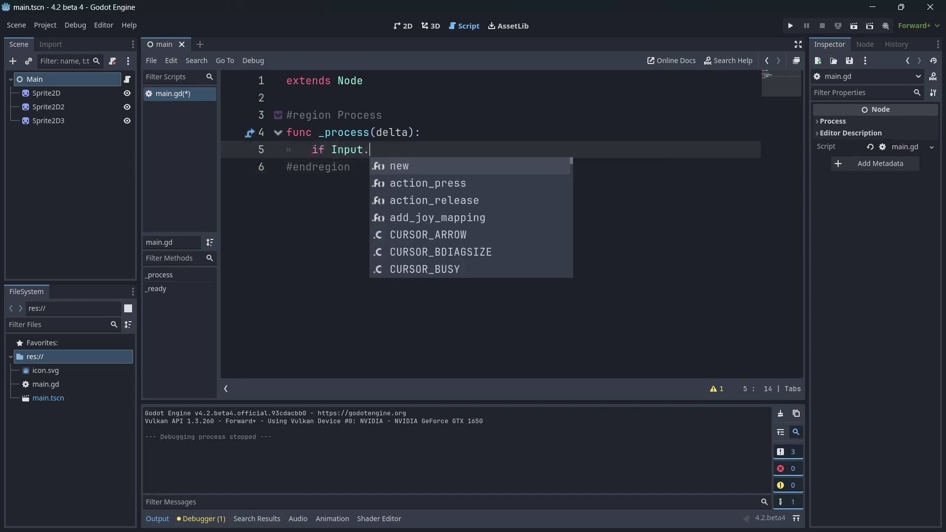
type("is_key")
key("Return")
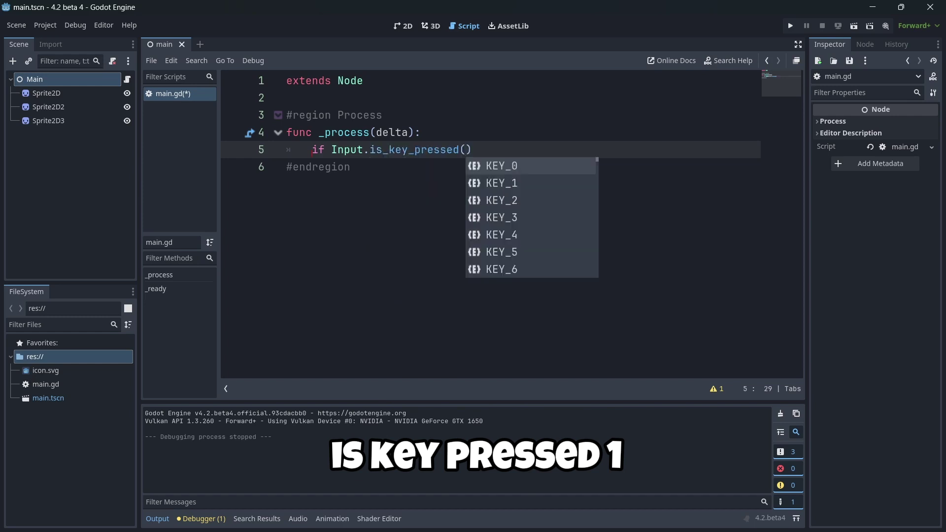
key("Down")
key("Return")
type("):")
key("Return")
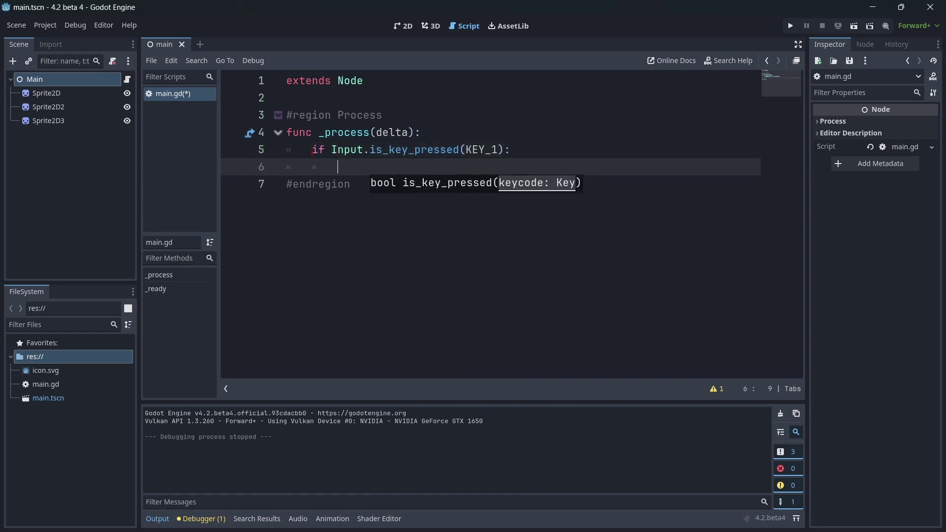
type("$Sprite")
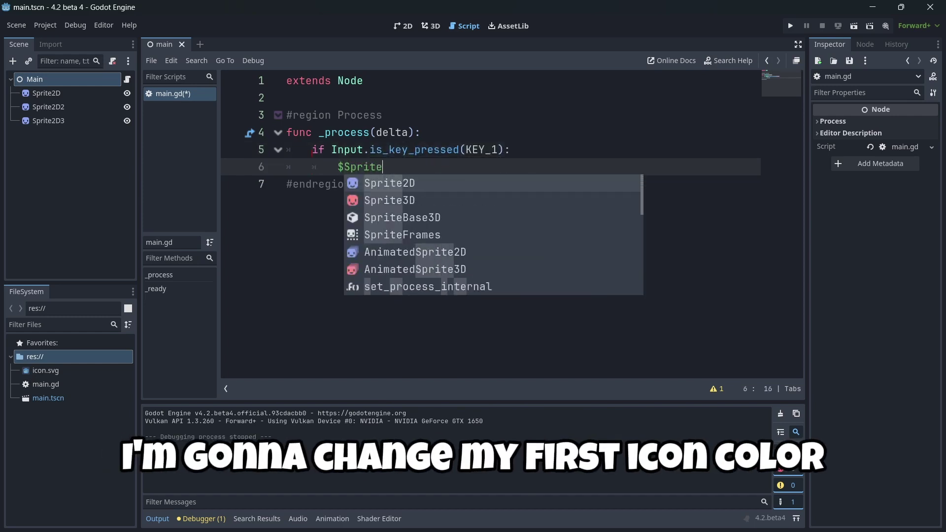
key("Return")
type(".modu")
key("Return")
type("=")
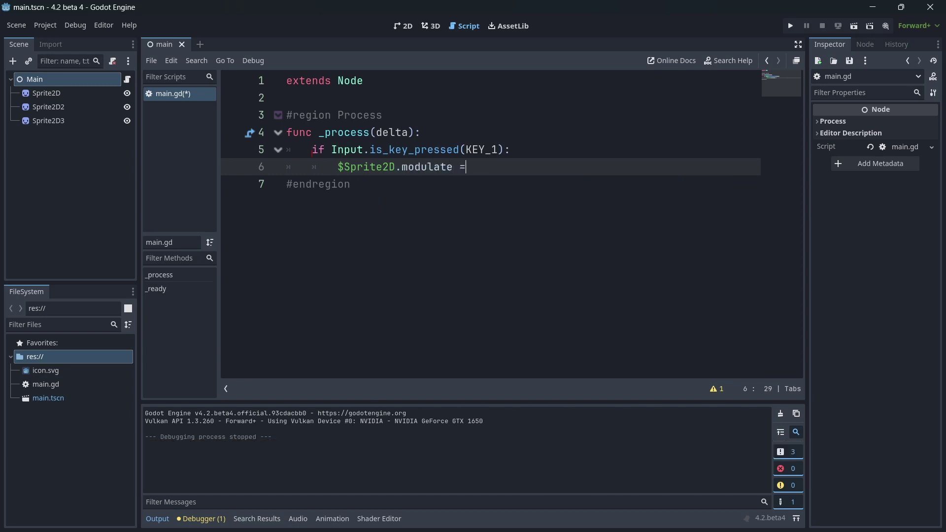
type(" Color.RED")
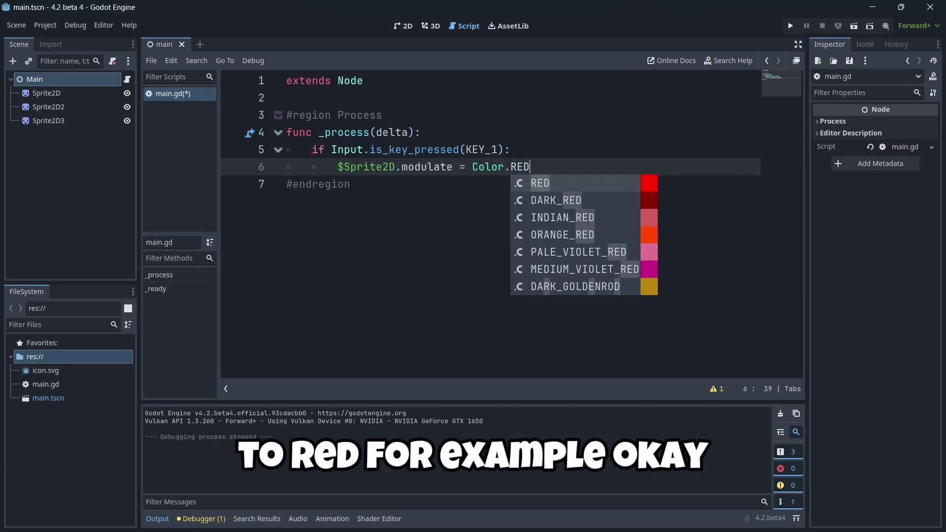
key("Return")
key("Return")
- Outdent and begin typing a second Input check line
key("BackSpace")
type("if ")
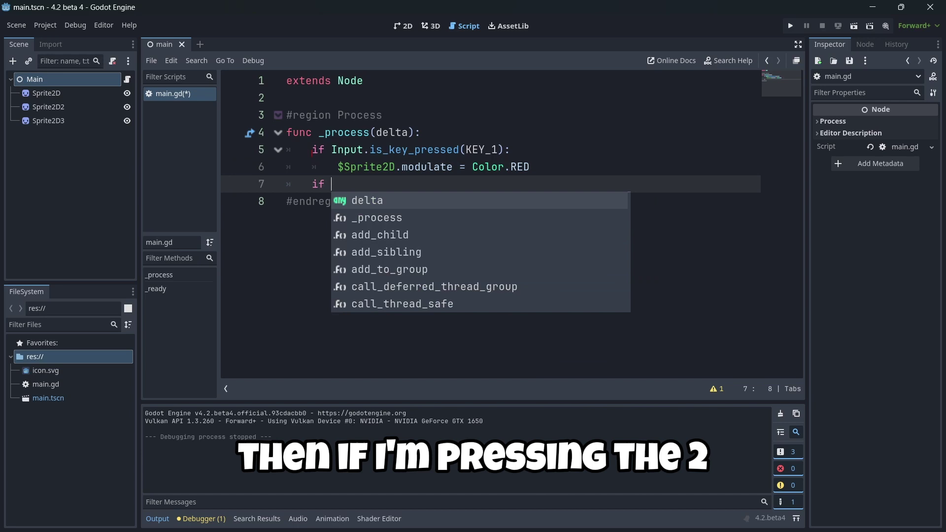
type("Input.iskle")
key("BackSpace")
key("BackSpace")
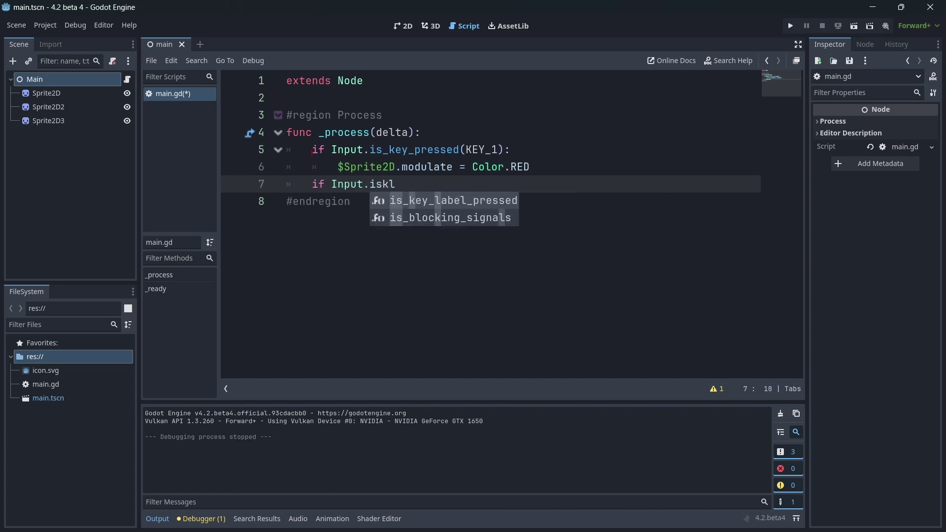
- Paste two copies of the KEY_1 block and delete the unfinished if Input.isk line
left_click_drag(237, 166, 255, 150)
key("ctrl+c")
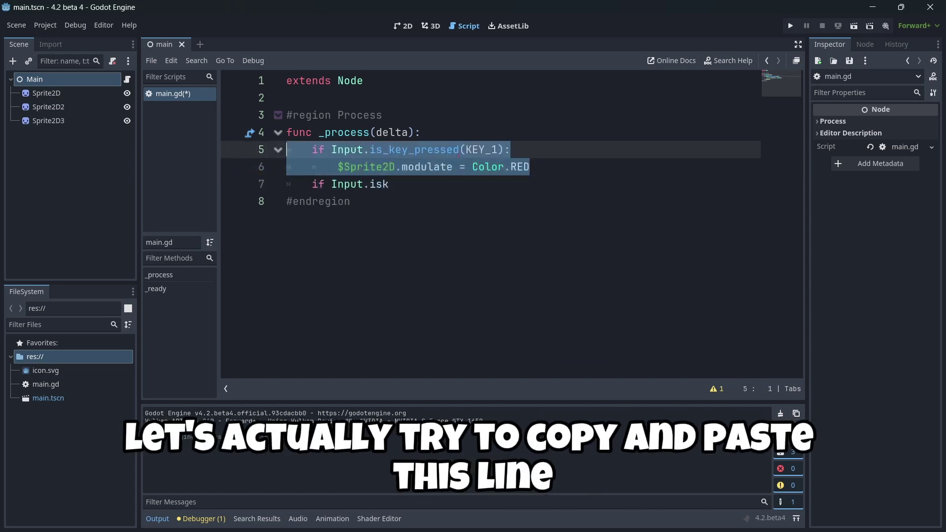
left_click(540, 168)
key("Return")
key("ctrl+v")
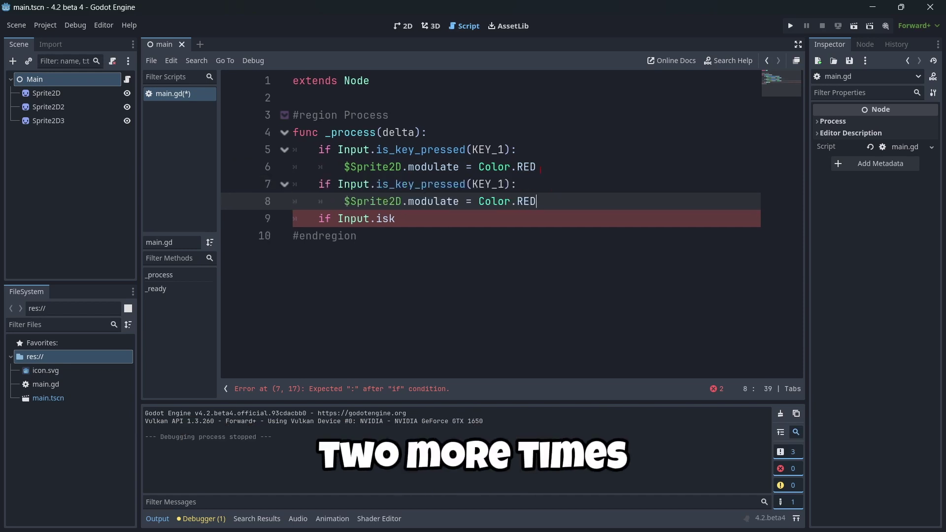
key("Return")
key("ctrl+v")
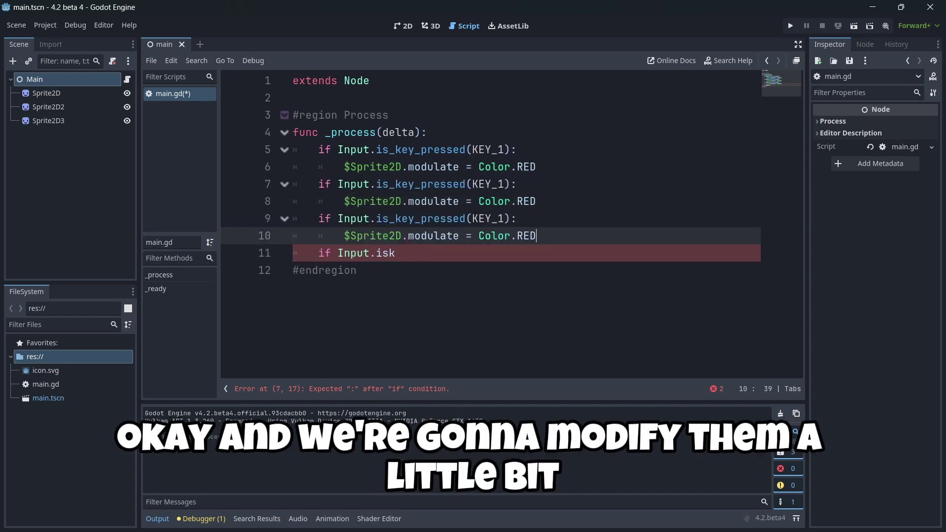
left_click(408, 253)
key("ctrl+shift+k")
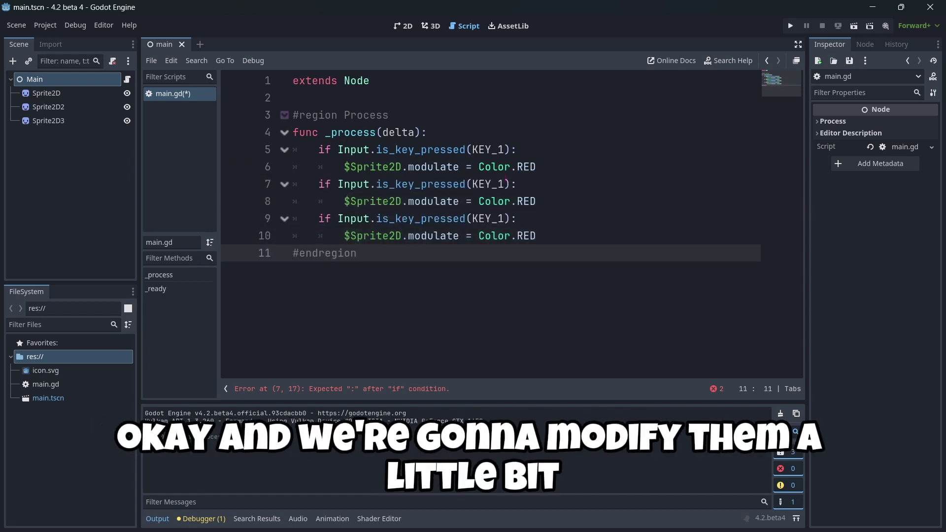
- Edit the first copy to KEY_2, $Sprite2D2 and Color.YELLOW
left_click(506, 184)
key("BackSpace")
type("2")
left_click(401, 201)
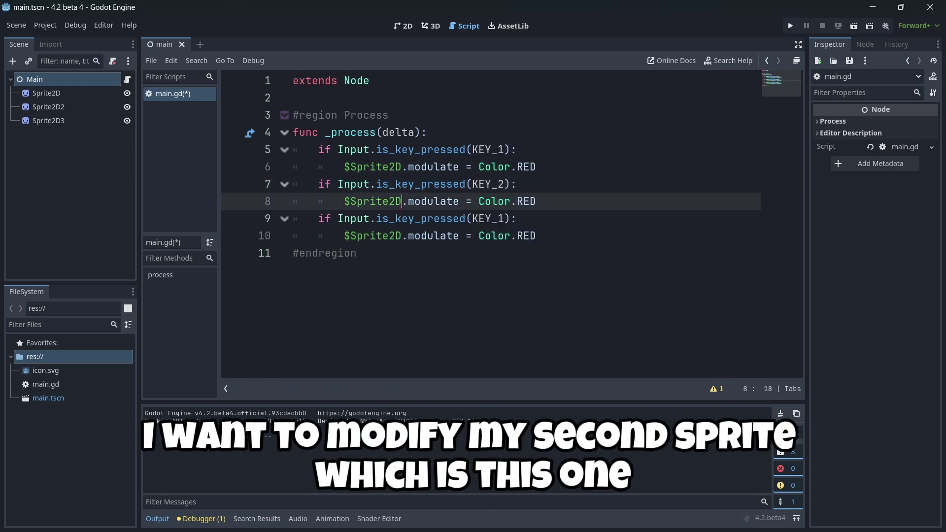
type("2")
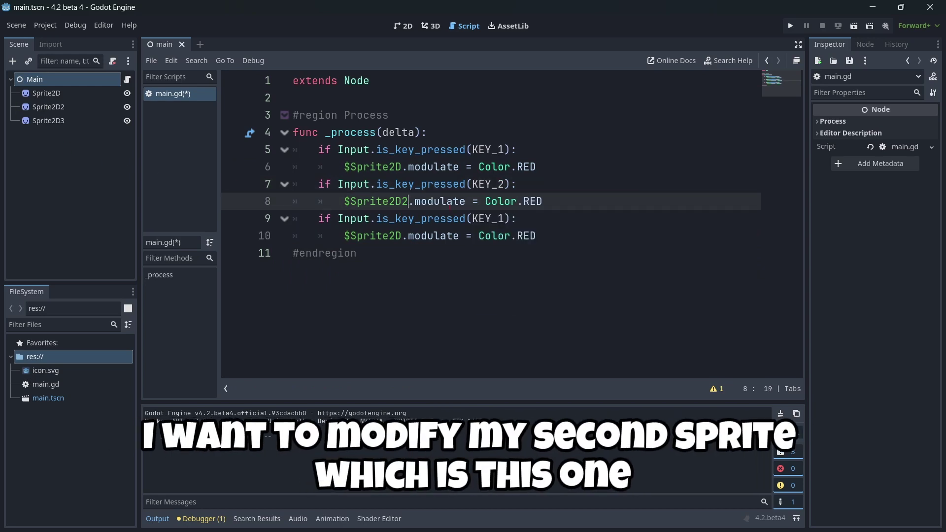
double_click(533, 201)
type("YELLOW")
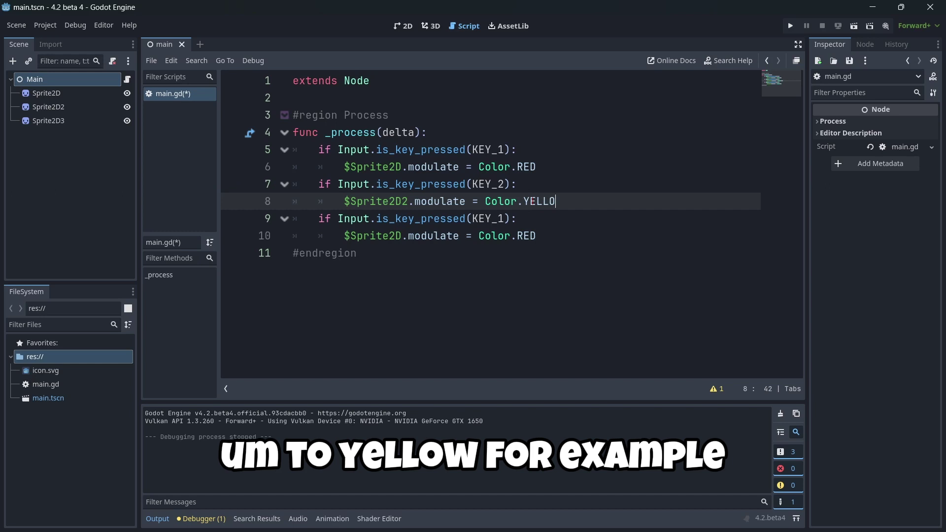
- Edit the second copy to KEY_3, $Sprite2D3 and Color.BLUE
left_click(506, 219)
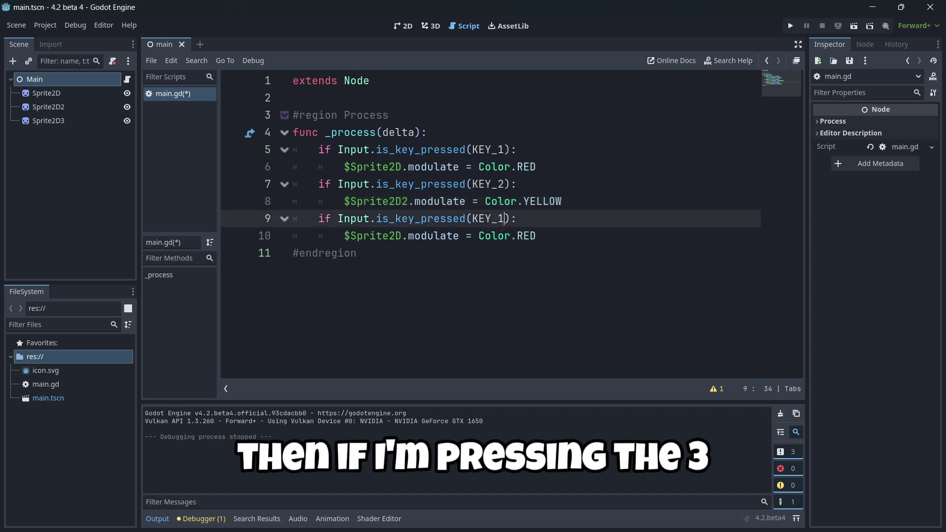
key("shift+Left")
type("3")
left_click(402, 235)
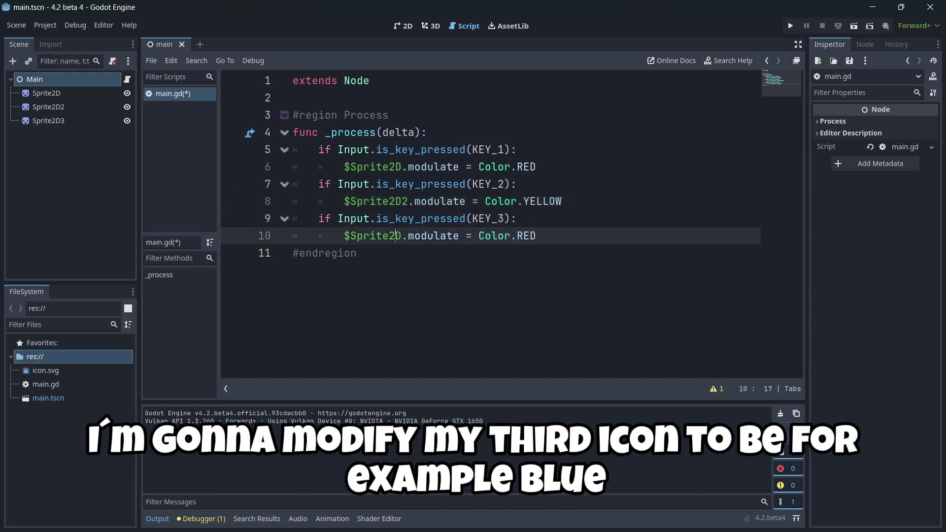
type("3")
double_click(533, 235)
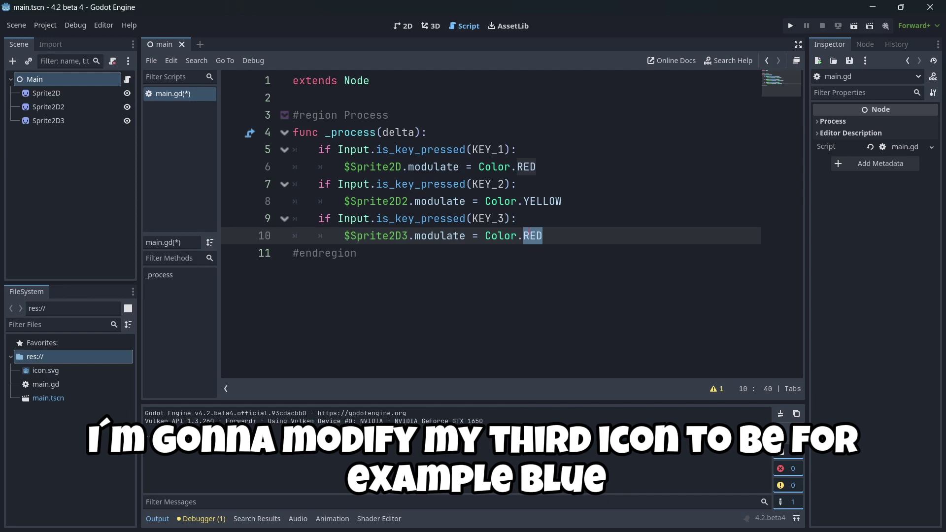
type("blue")
key("Return")
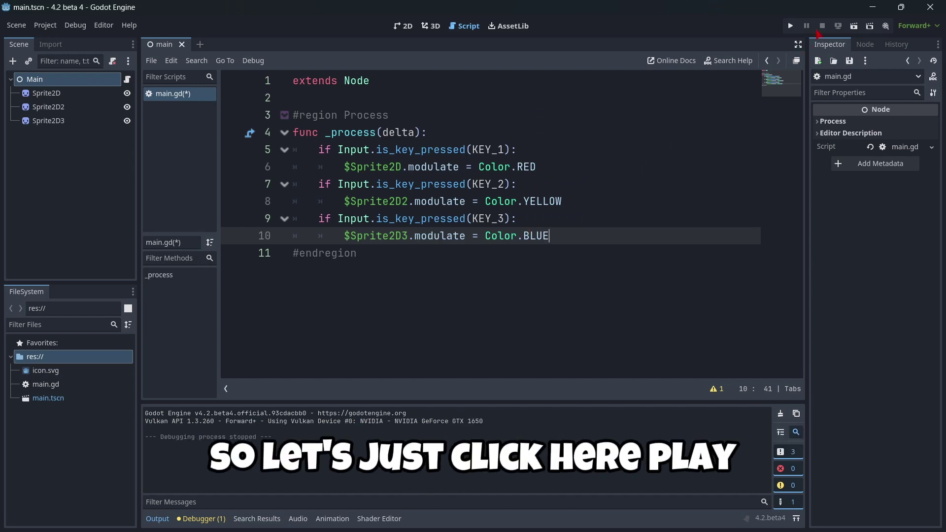
- Run the project and press keys 1, 2 and 3 to test each sprite's colour
left_click(790, 26)
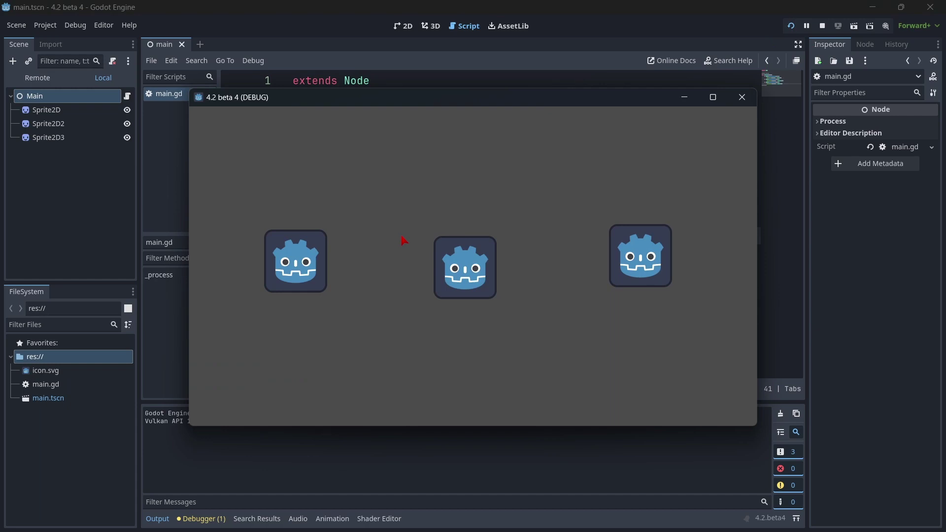
key("1")
key("2")
key("3")
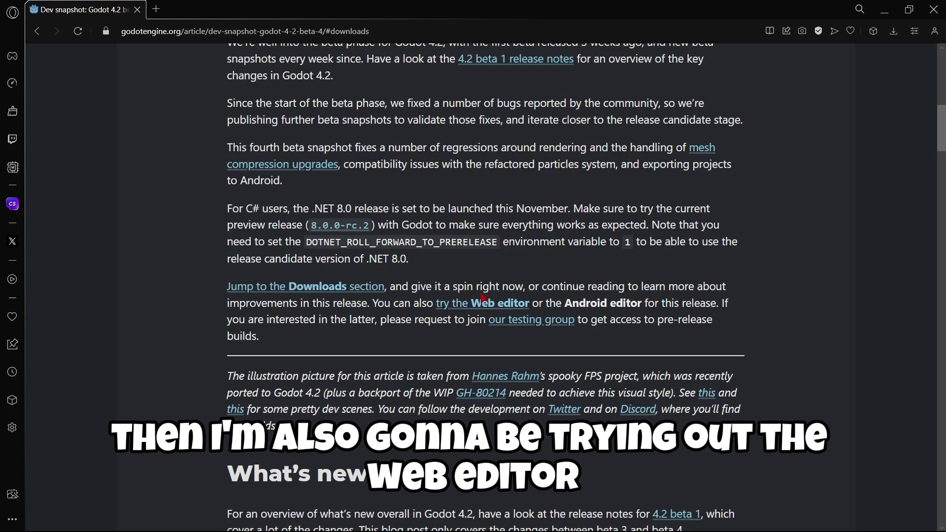
- Launch the Web editor and start a new project named 4.2 BETA 4 in its own folder
left_click(483, 300)
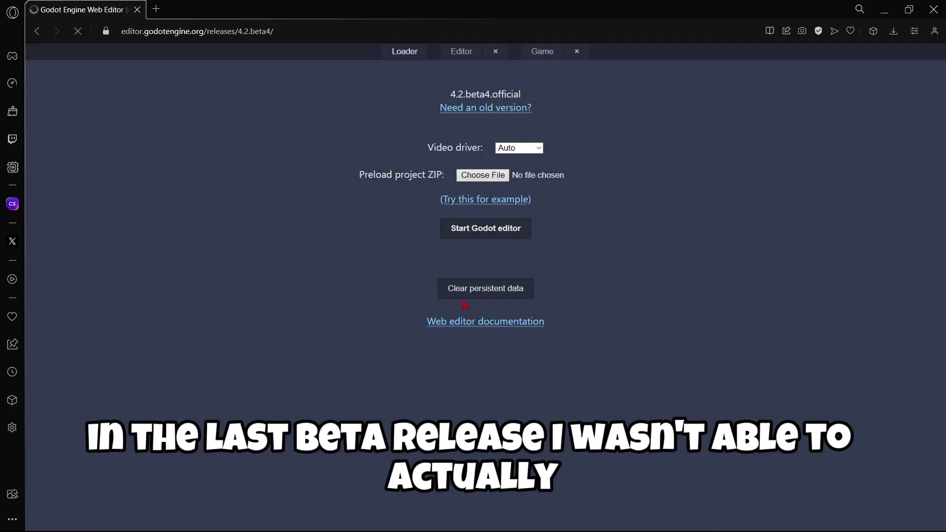
left_click(473, 321)
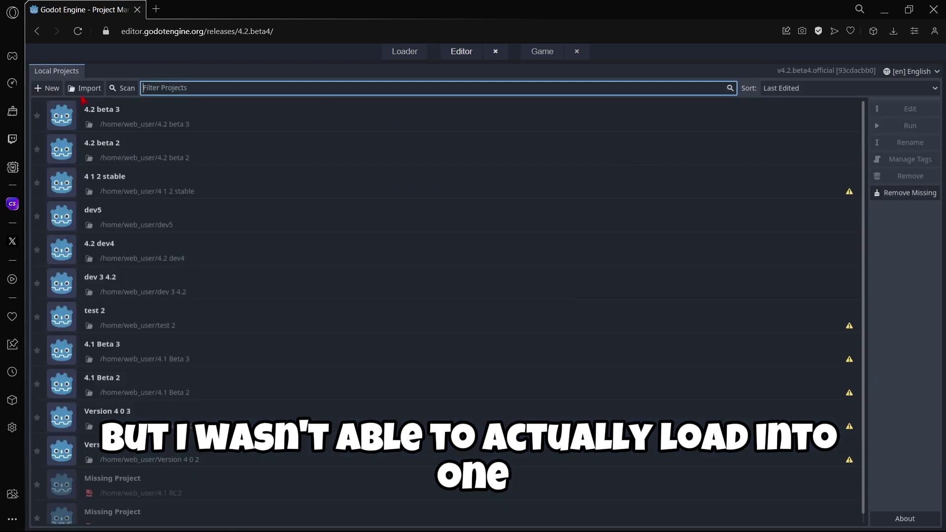
left_click(47, 88)
type("4.2 BETA 4")
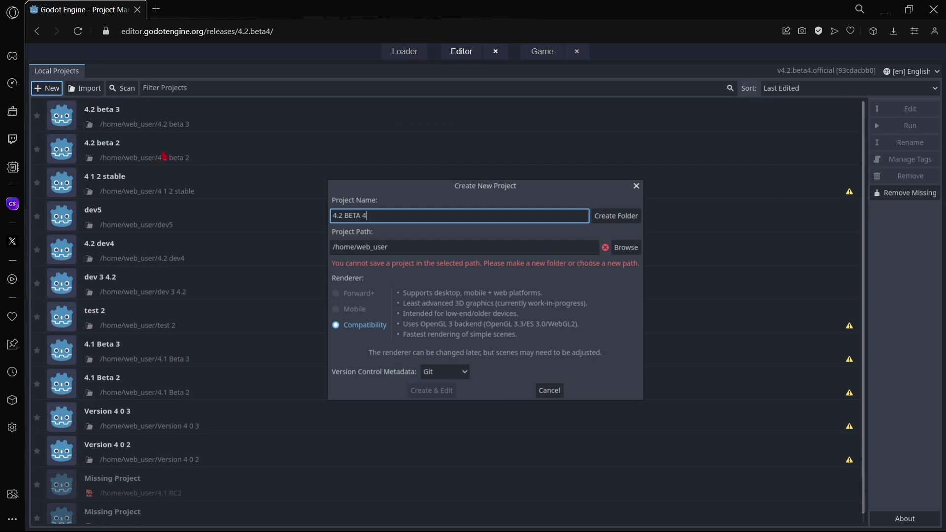
left_click(616, 216)
left_click(431, 390)
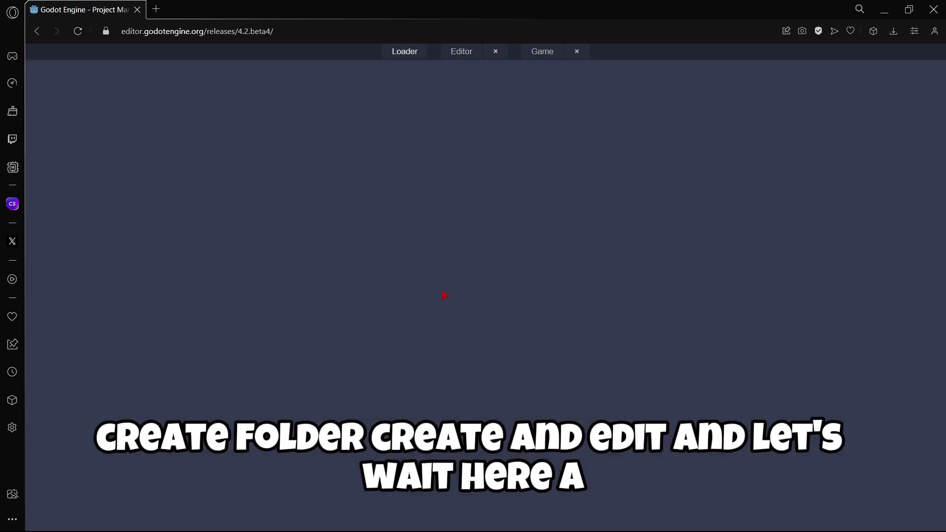